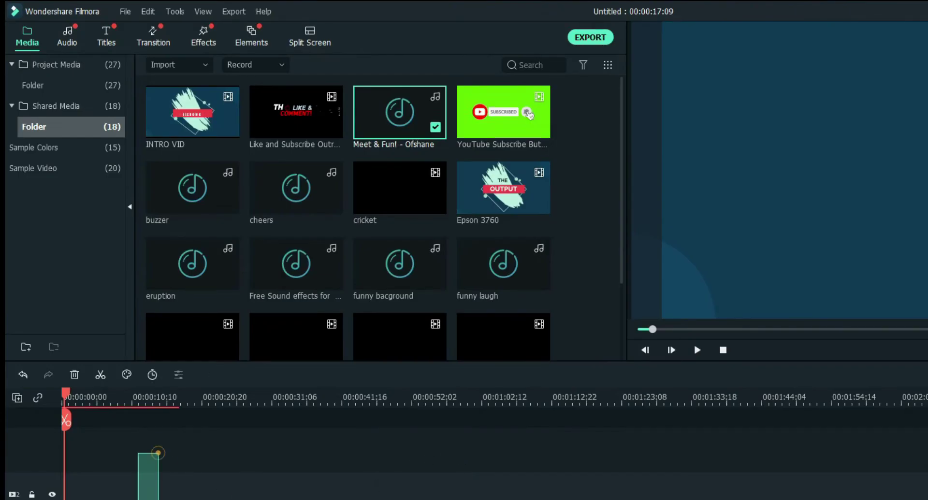
Drag the earlier intro clip off the timeline to delete it
{"action": "left_click_drag", "start_coordinate": [247, 496], "coordinate": [154, 452]}
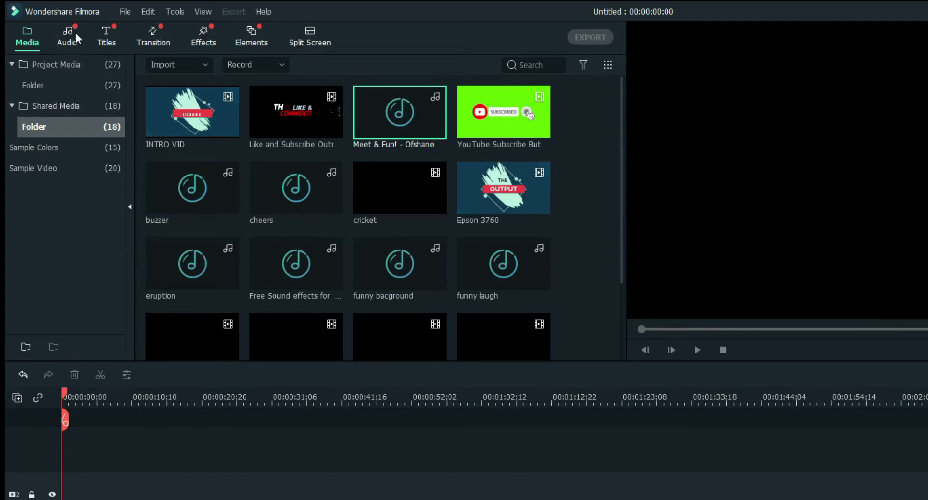
Browse the Titles category of the title template library
{"action": "left_click", "coordinate": [99, 39]}
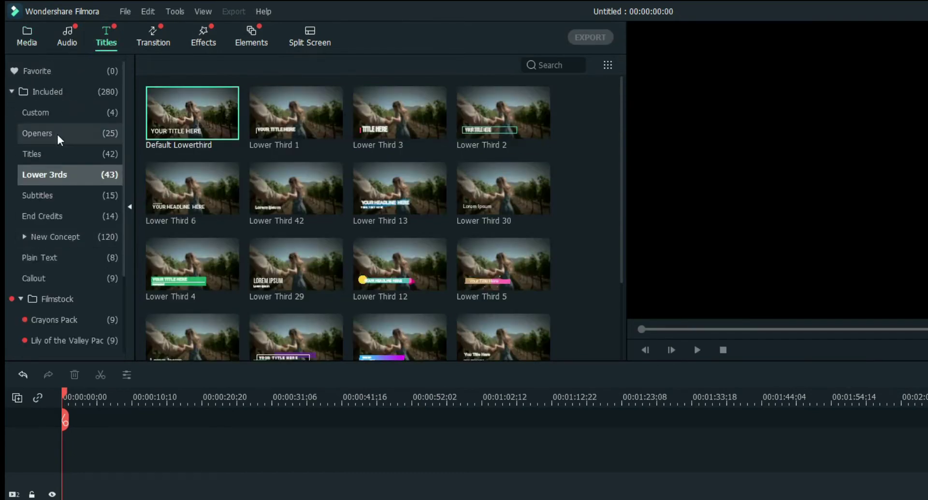
{"action": "left_click", "coordinate": [34, 155]}
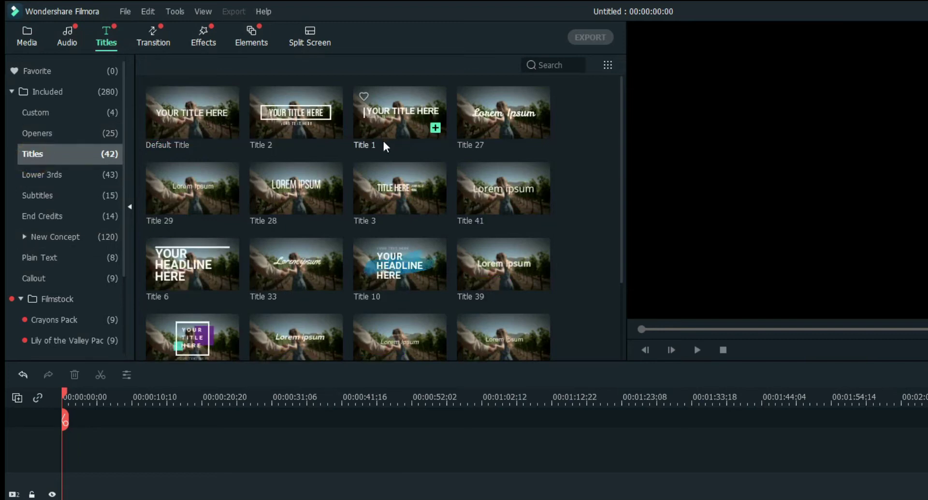
{"action": "scroll", "coordinate": [422, 315], "scroll_direction": "down", "scroll_amount": 5}
{"action": "scroll", "coordinate": [430, 295], "scroll_direction": "down", "scroll_amount": 5}
{"action": "scroll", "coordinate": [437, 277], "scroll_direction": "up", "scroll_amount": 15}
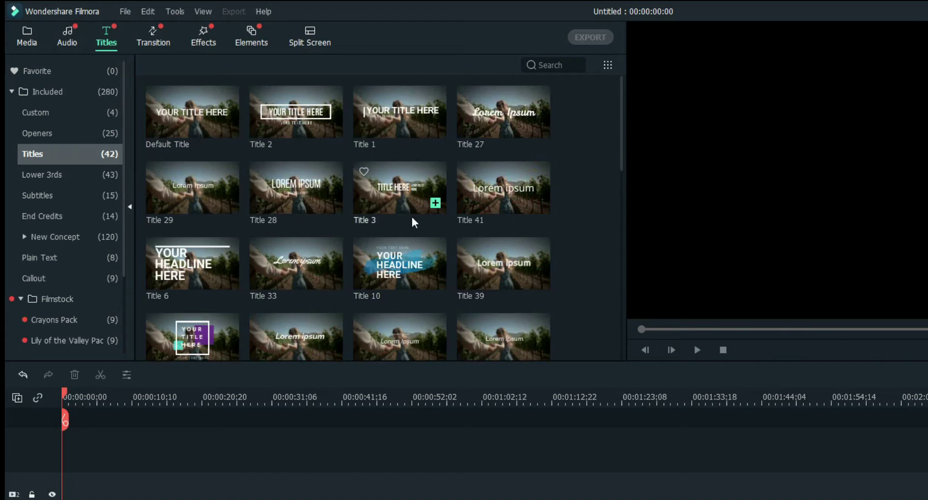
{"action": "scroll", "coordinate": [422, 271], "scroll_direction": "down", "scroll_amount": 10}
{"action": "scroll", "coordinate": [421, 271], "scroll_direction": "up", "scroll_amount": 10}
{"action": "scroll", "coordinate": [283, 293], "scroll_direction": "down", "scroll_amount": 10}
Browse the Openers title templates
{"action": "left_click", "coordinate": [43, 135]}
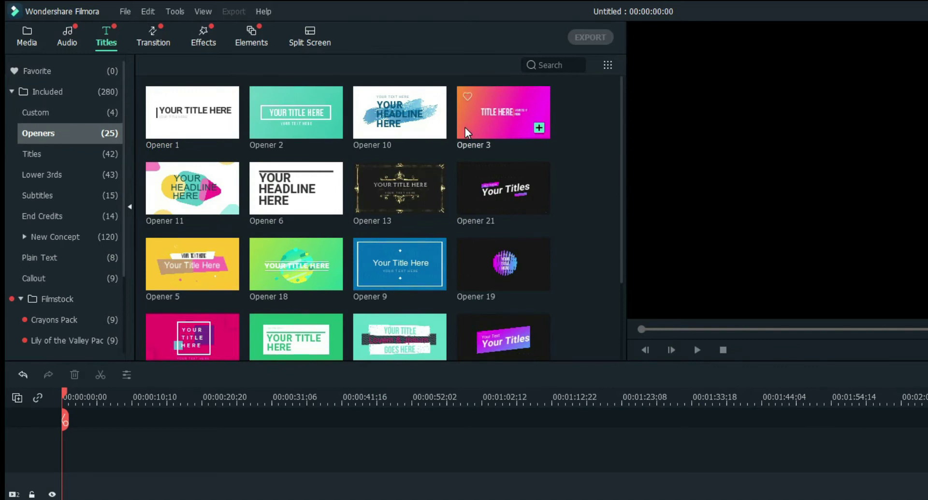
{"action": "scroll", "coordinate": [548, 248], "scroll_direction": "down", "scroll_amount": 5}
{"action": "scroll", "coordinate": [550, 251], "scroll_direction": "up", "scroll_amount": 5}
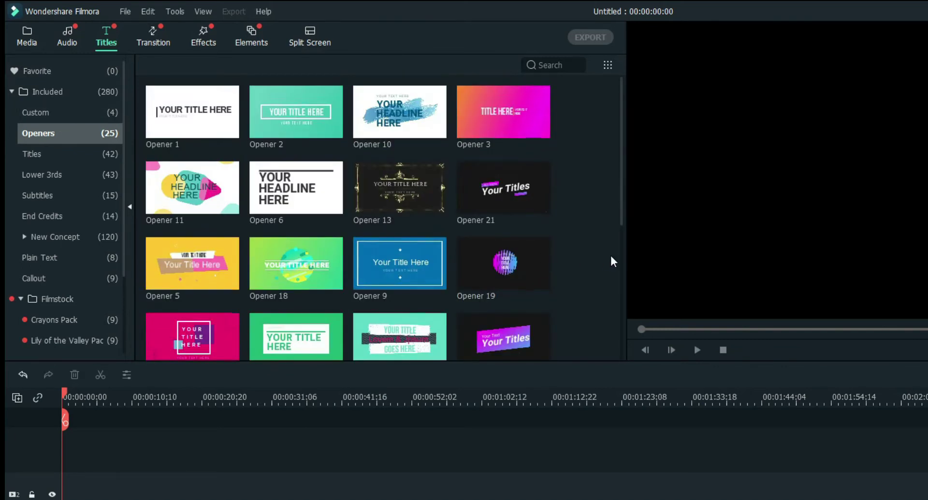
{"action": "scroll", "coordinate": [610, 254], "scroll_direction": "down", "scroll_amount": 5}
{"action": "scroll", "coordinate": [611, 254], "scroll_direction": "up", "scroll_amount": 5}
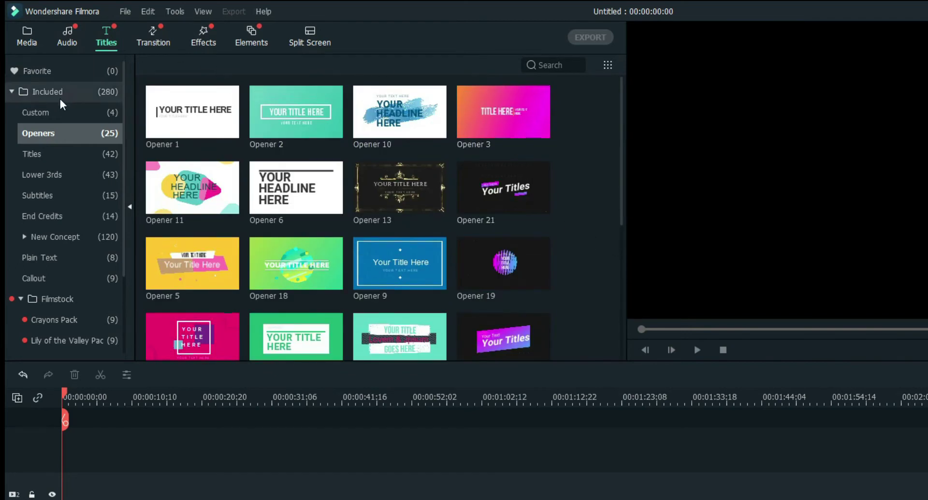
Preview the saved INTRO custom title, then return to Openers
{"action": "left_click", "coordinate": [51, 107]}
{"action": "left_click", "coordinate": [304, 136]}
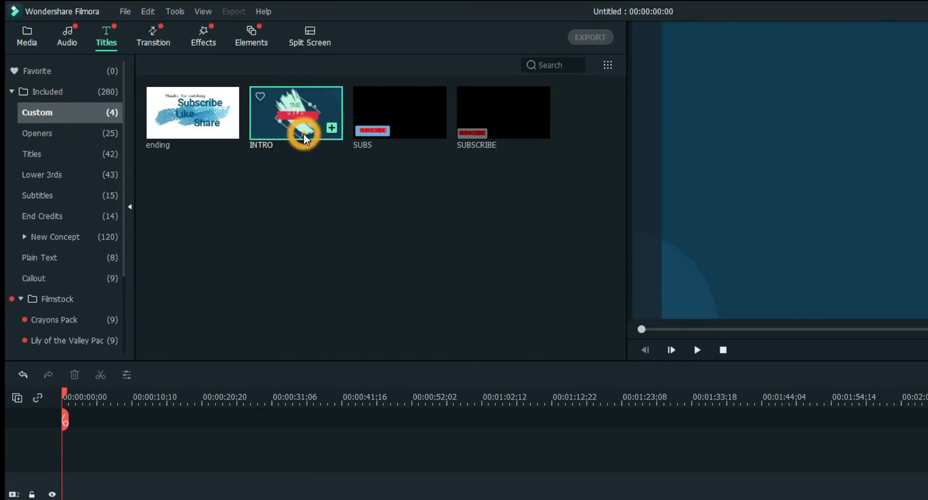
{"action": "left_click", "coordinate": [691, 351]}
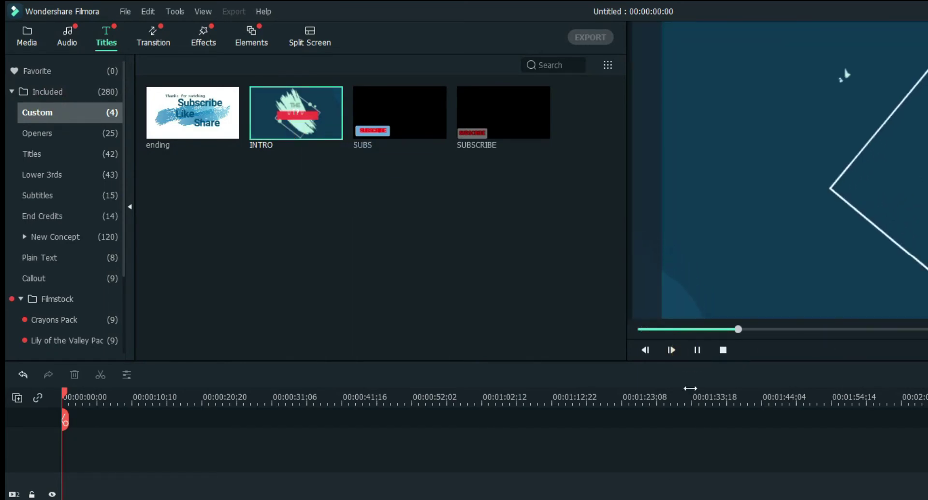
{"action": "left_click", "coordinate": [723, 349]}
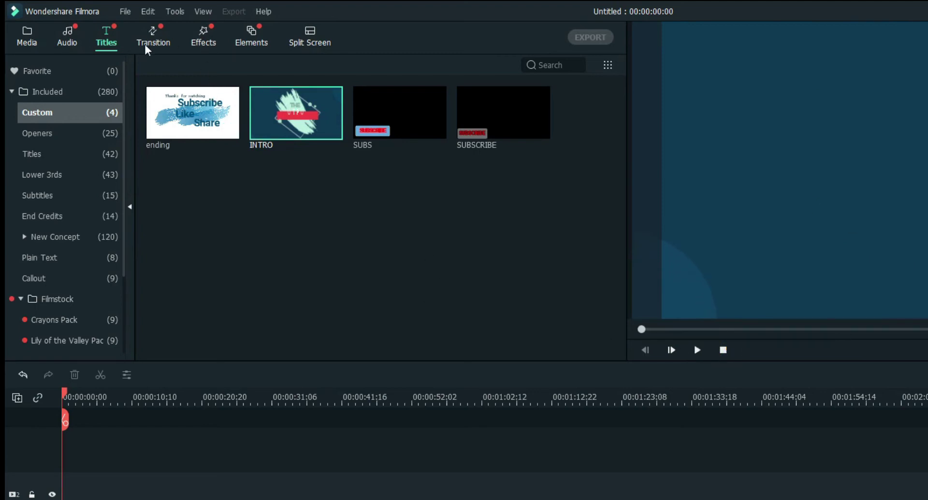
{"action": "left_click", "coordinate": [57, 132]}
Expand and scroll through the New Concept title templates
{"action": "scroll", "coordinate": [437, 217], "scroll_direction": "down", "scroll_amount": 5}
{"action": "scroll", "coordinate": [435, 220], "scroll_direction": "up", "scroll_amount": 5}
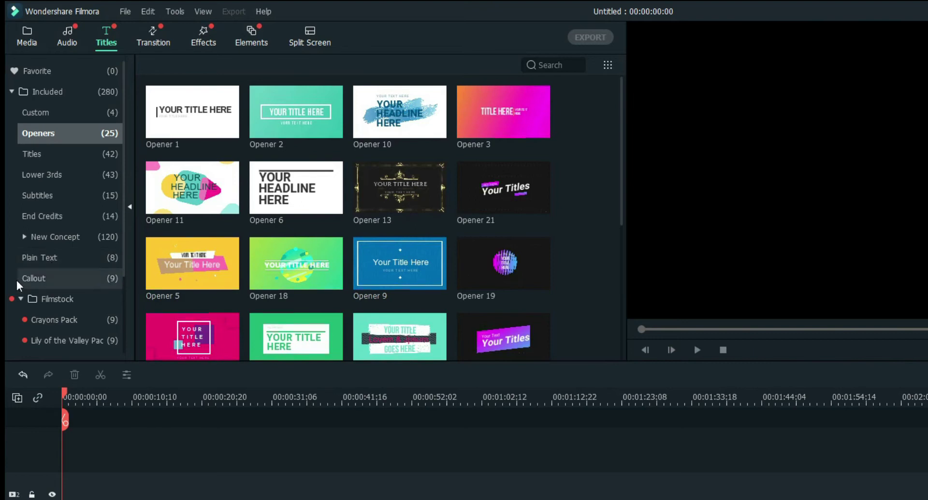
{"action": "left_click", "coordinate": [53, 232]}
{"action": "scroll", "coordinate": [367, 186], "scroll_direction": "down", "scroll_amount": 10}
{"action": "scroll", "coordinate": [366, 190], "scroll_direction": "up", "scroll_amount": 5}
{"action": "mouse_move", "coordinate": [399, 234]}
{"action": "scroll", "coordinate": [382, 205], "scroll_direction": "down", "scroll_amount": 5}
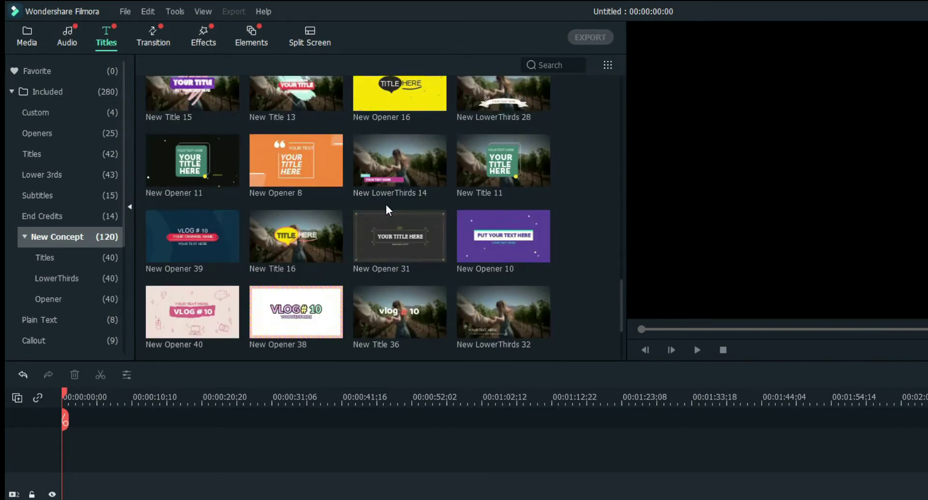
{"action": "scroll", "coordinate": [247, 179], "scroll_direction": "down", "scroll_amount": 3}
{"action": "scroll", "coordinate": [339, 186], "scroll_direction": "down", "scroll_amount": 3}
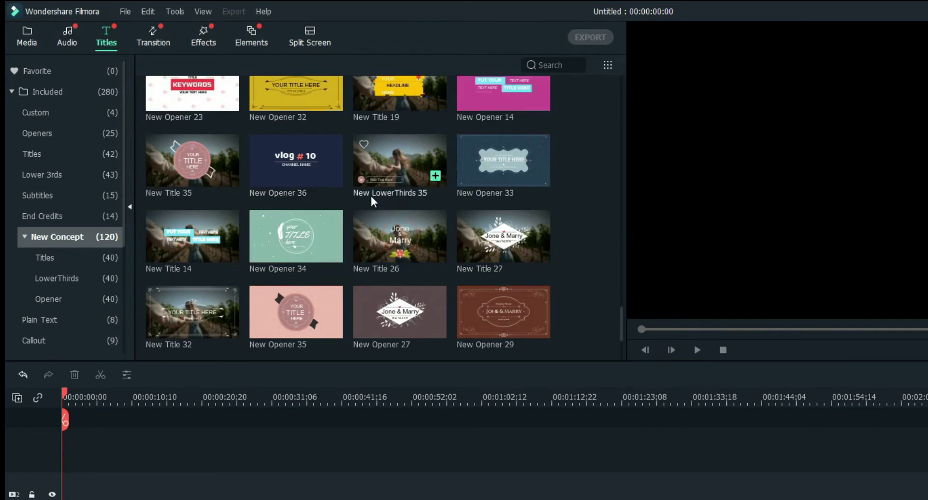
{"action": "scroll", "coordinate": [310, 174], "scroll_direction": "down", "scroll_amount": 3}
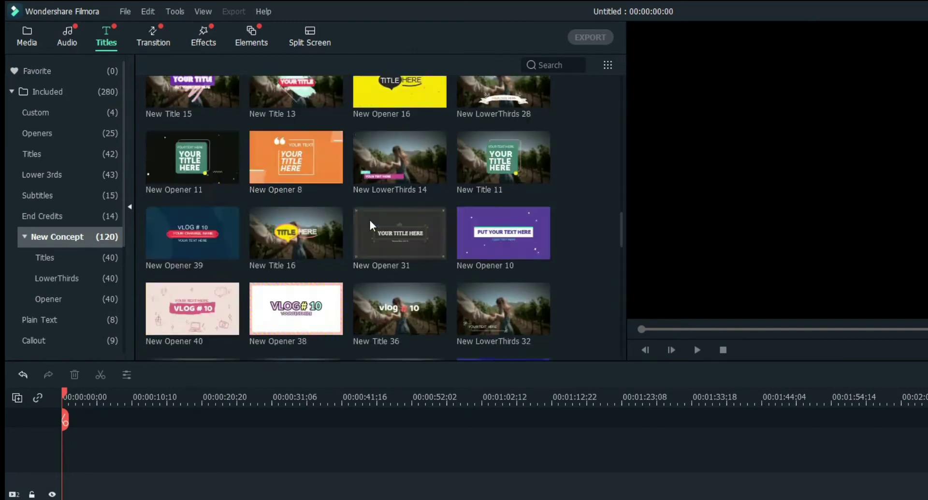
{"action": "scroll", "coordinate": [375, 226], "scroll_direction": "down", "scroll_amount": 3}
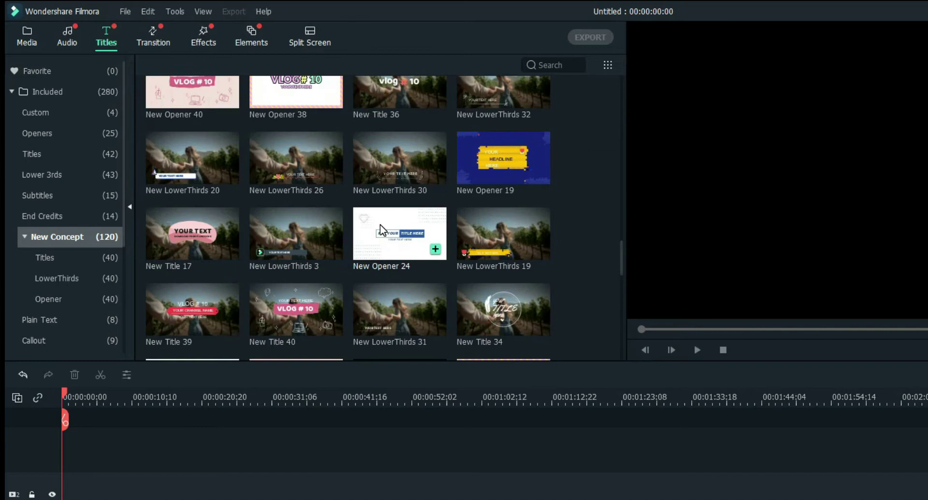
{"action": "scroll", "coordinate": [580, 192], "scroll_direction": "up", "scroll_amount": 5}
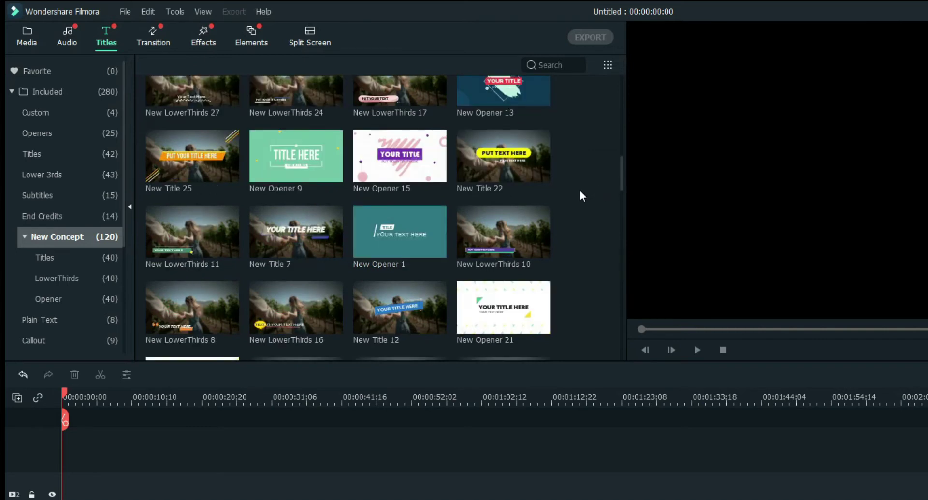
{"action": "scroll", "coordinate": [555, 199], "scroll_direction": "up", "scroll_amount": 3}
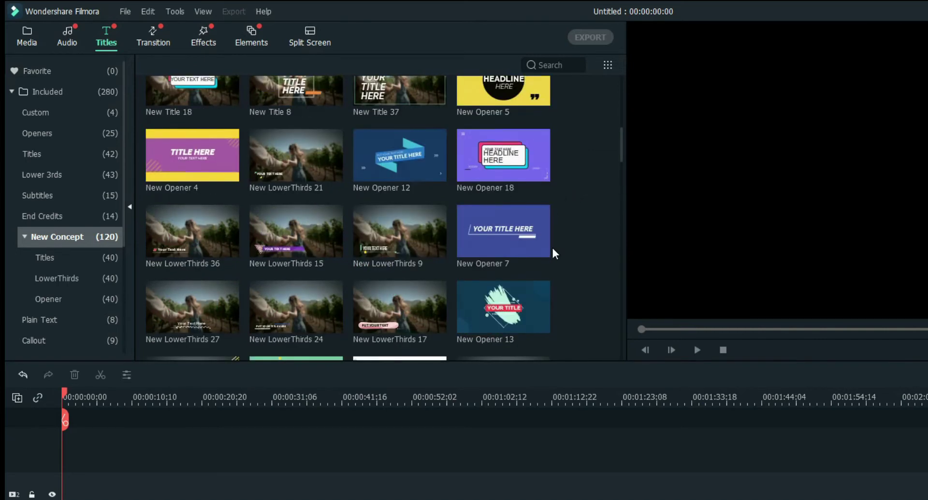
{"action": "scroll", "coordinate": [551, 245], "scroll_direction": "up", "scroll_amount": 5}
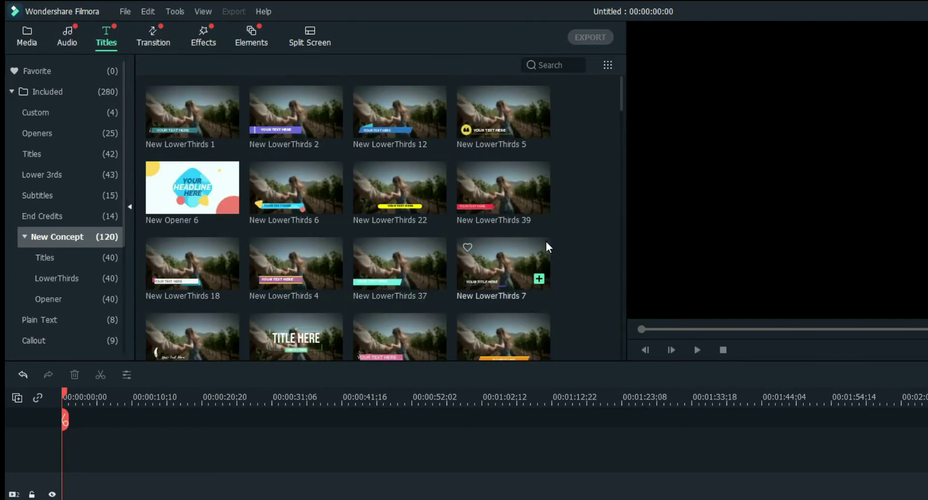
{"action": "scroll", "coordinate": [411, 210], "scroll_direction": "down", "scroll_amount": 5}
{"action": "scroll", "coordinate": [412, 210], "scroll_direction": "down", "scroll_amount": 5}
{"action": "scroll", "coordinate": [412, 211], "scroll_direction": "down", "scroll_amount": 3}
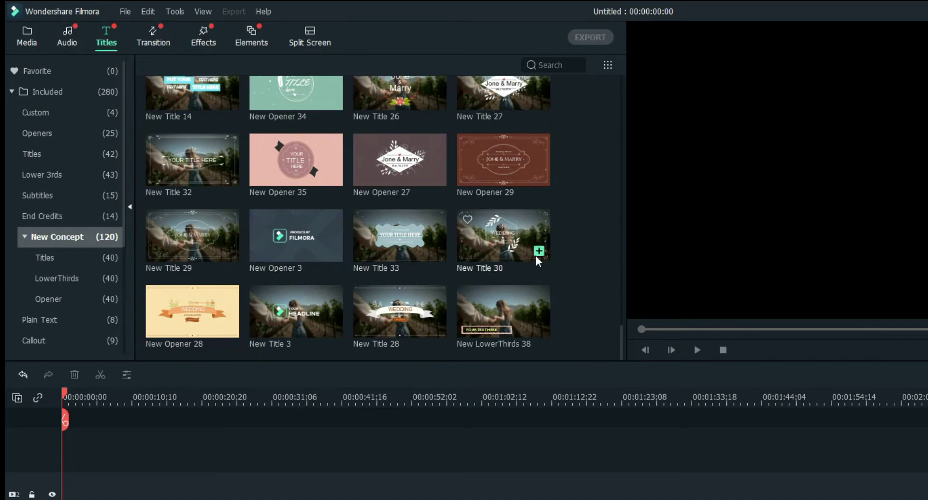
Filter to the New Concept Opener templates and preview New Opener 13
{"action": "left_click", "coordinate": [61, 253]}
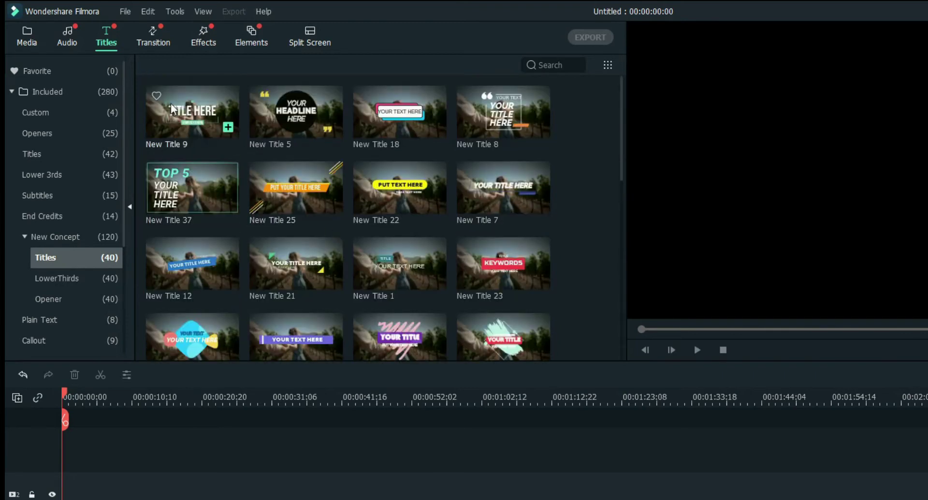
{"action": "left_click", "coordinate": [72, 302]}
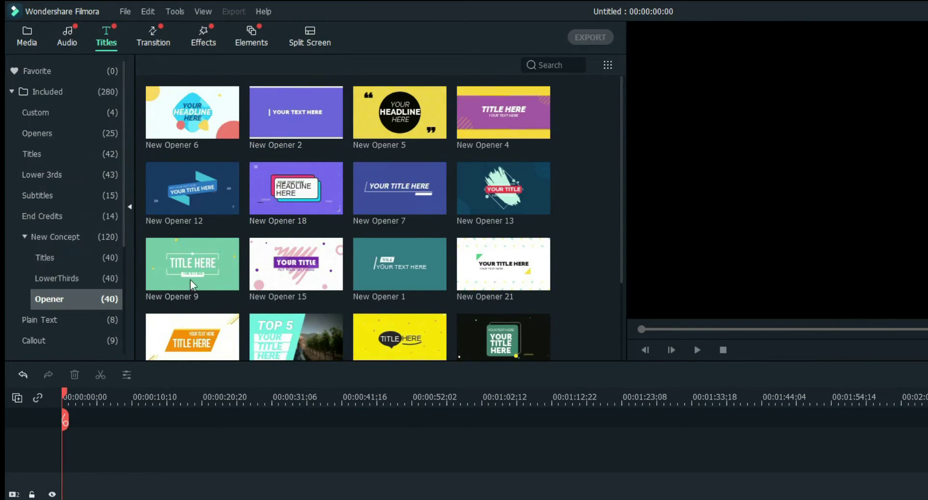
{"action": "left_click", "coordinate": [486, 199]}
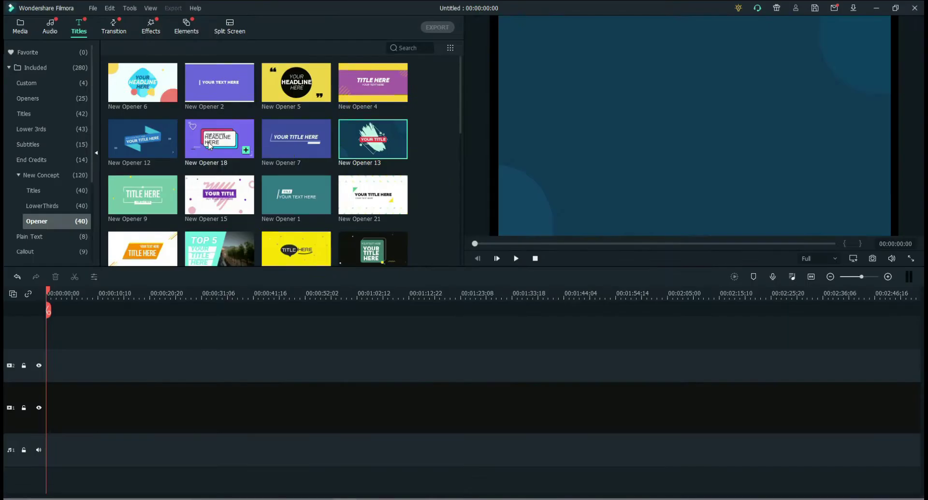
Compare New Opener 18 and 7, then place New Opener 13 at the start of track 1
{"action": "mouse_move", "coordinate": [220, 139]}
{"action": "left_mouse_down"}
{"action": "mouse_move", "coordinate": [101, 408]}
{"action": "mouse_move", "coordinate": [145, 336]}
{"action": "left_mouse_up"}
{"action": "left_click", "coordinate": [515, 258]}
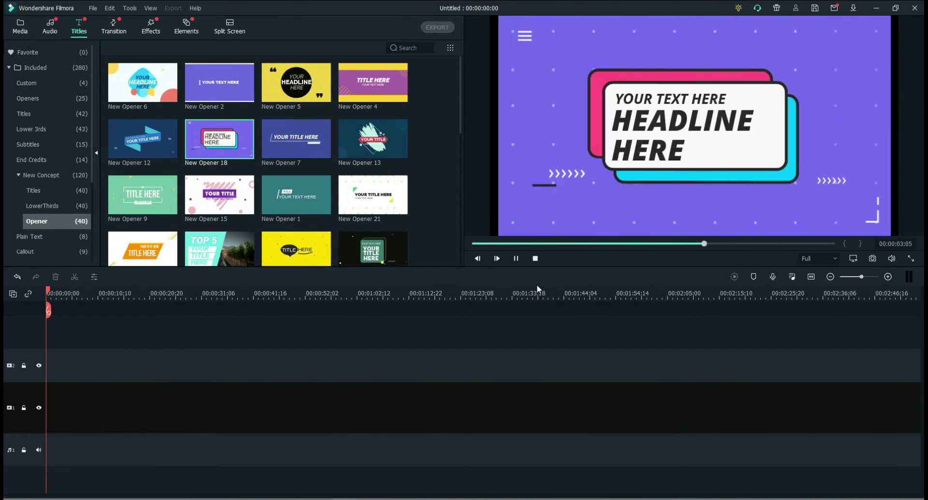
{"action": "left_click", "coordinate": [291, 139]}
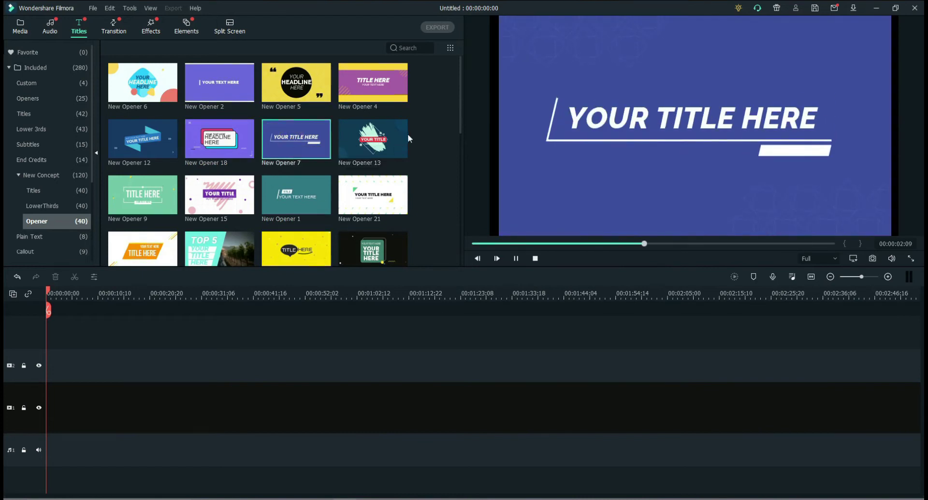
{"action": "left_click", "coordinate": [375, 147]}
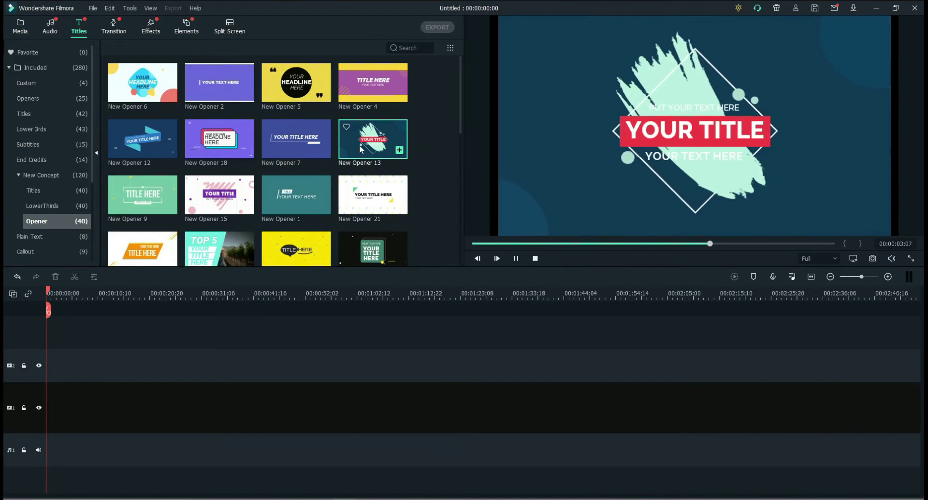
{"action": "left_click_drag", "start_coordinate": [376, 148], "coordinate": [48, 407]}
Replace the YOUR TITLE text with SENSIEBONGSTA
{"action": "double_click", "coordinate": [57, 407]}
{"action": "left_click", "coordinate": [684, 136]}
{"action": "left_click", "coordinate": [259, 102]}
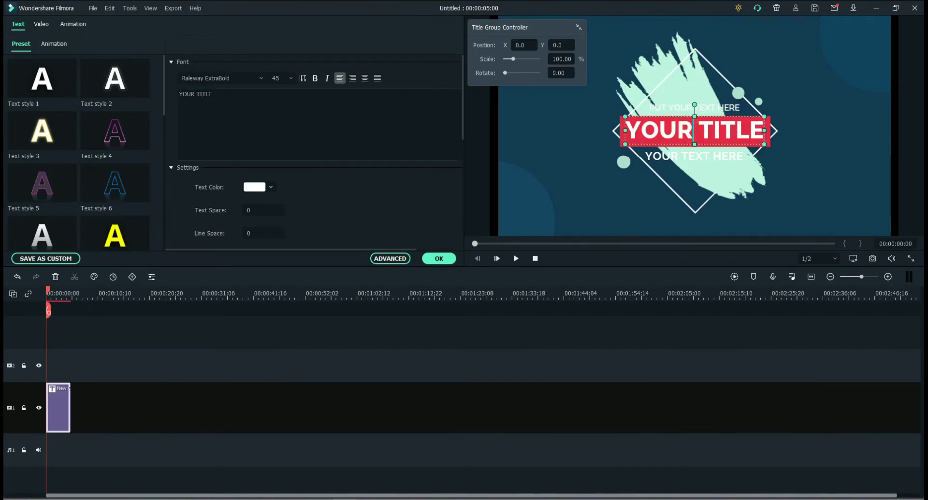
{"action": "triple_click", "coordinate": [217, 97]}
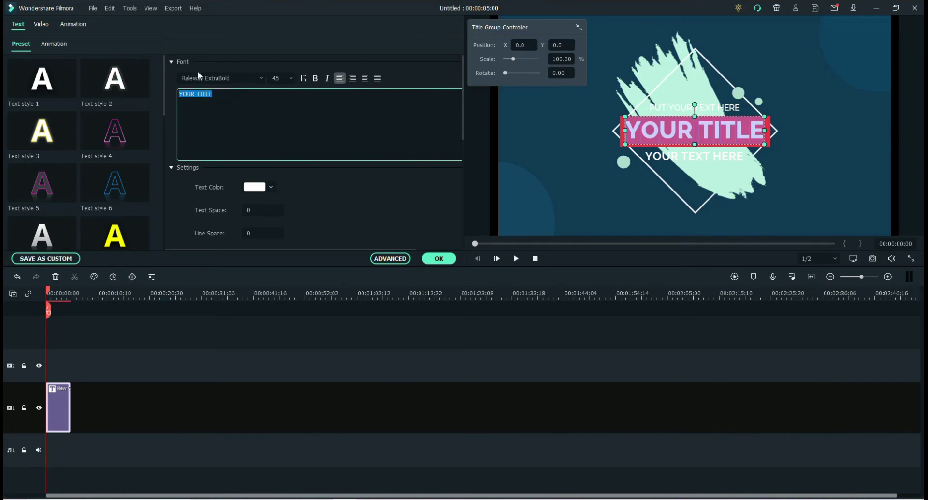
{"action": "type", "text": "sensie"}
{"action": "key", "text": "BackSpace"}
{"action": "key", "text": "BackSpace"}
{"action": "key", "text": "BackSpace"}
{"action": "key", "text": "BackSpace"}
{"action": "key", "text": "BackSpace"}
{"action": "key", "text": "BackSpace"}
{"action": "type", "text": "SENSKIEBONGSTA"}
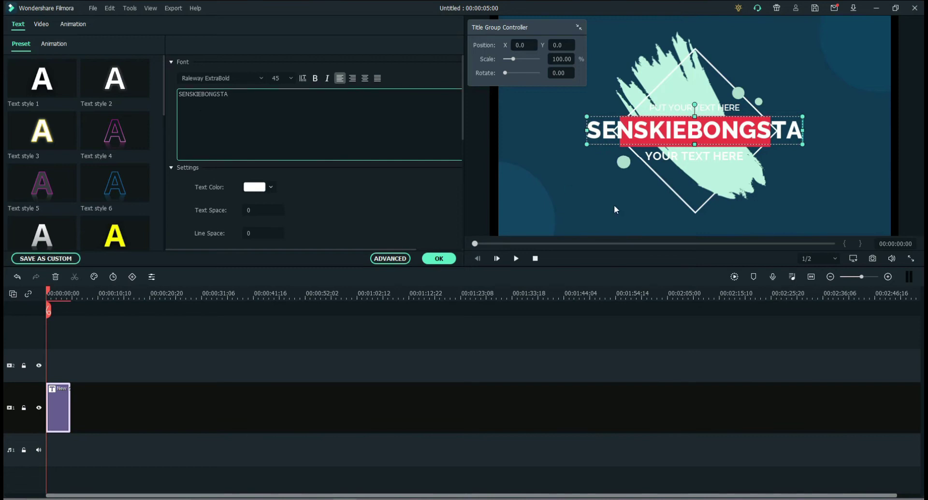
{"action": "left_click", "coordinate": [196, 94]}
{"action": "key", "text": "BackSpace"}
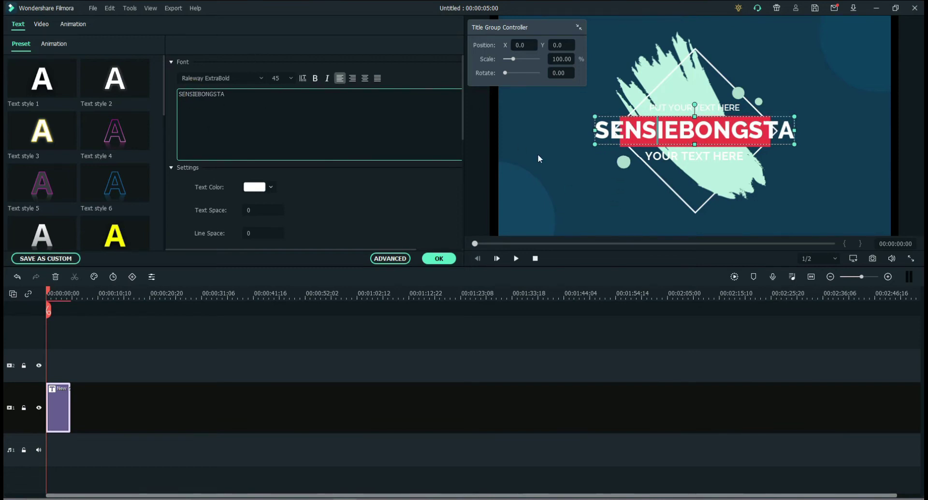
Delete the lower and upper placeholder text lines
{"action": "left_click", "coordinate": [676, 157]}
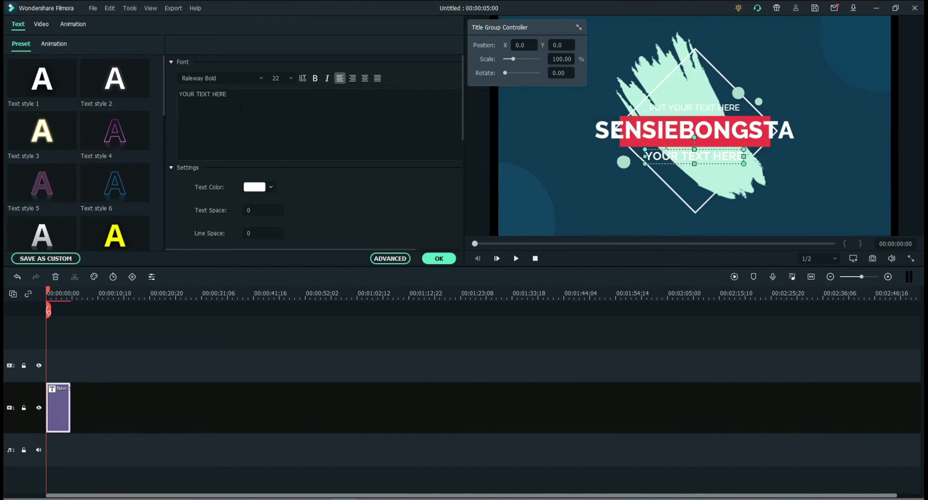
{"action": "left_click_drag", "start_coordinate": [246, 98], "coordinate": [176, 94]}
{"action": "key", "text": "BackSpace"}
{"action": "left_click", "coordinate": [661, 211]}
{"action": "left_click", "coordinate": [696, 112]}
{"action": "left_click_drag", "start_coordinate": [285, 100], "coordinate": [170, 96]}
{"action": "key", "text": "BackSpace"}
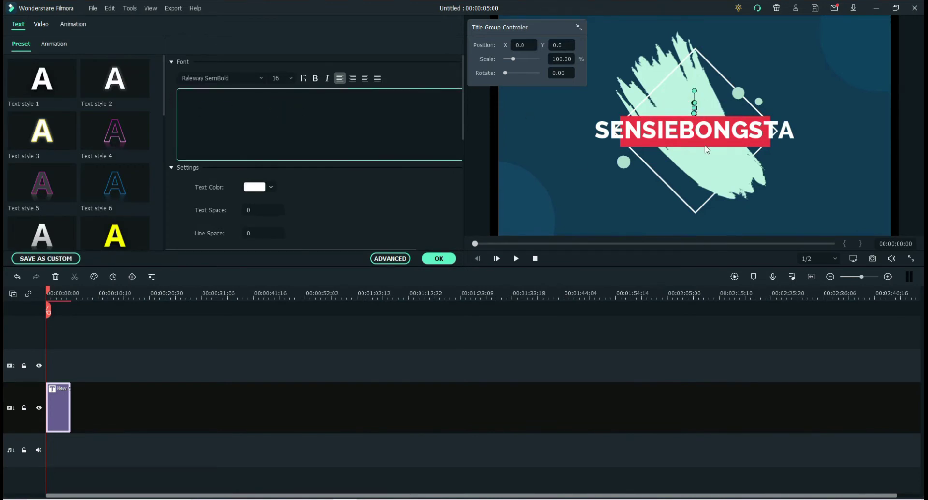
Resize SENSIEBONGSTA to fill the red banner and centre it
{"action": "left_click", "coordinate": [697, 144]}
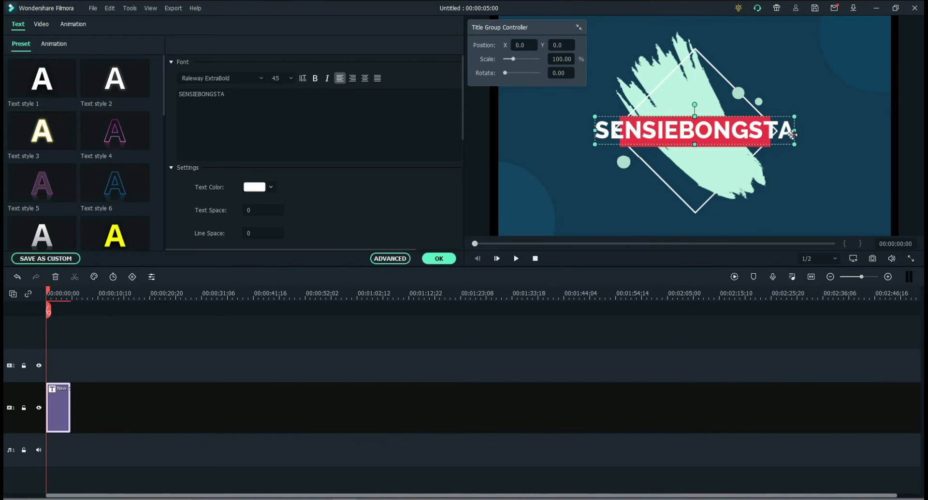
{"action": "mouse_move", "coordinate": [793, 131]}
{"action": "left_mouse_down"}
{"action": "mouse_move", "coordinate": [711, 131]}
{"action": "mouse_move", "coordinate": [708, 120]}
{"action": "mouse_move", "coordinate": [705, 131]}
{"action": "left_mouse_up"}
{"action": "left_click", "coordinate": [781, 83]}
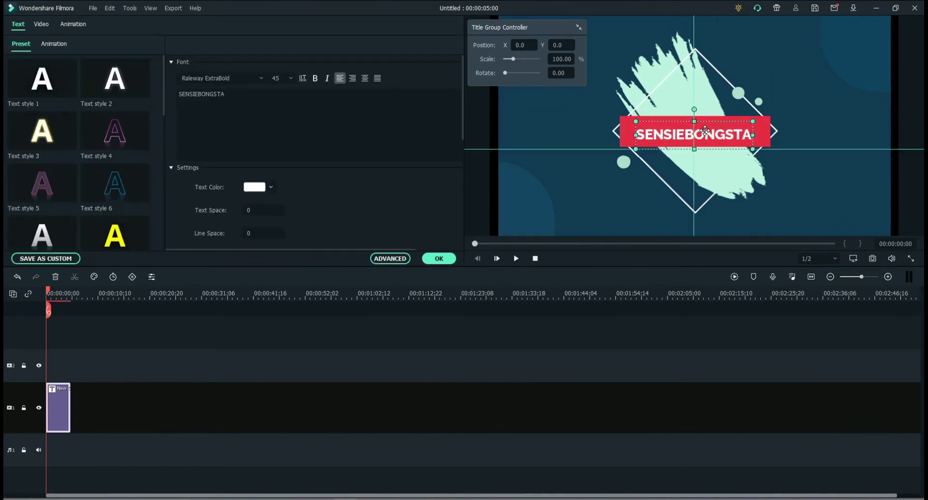
{"action": "left_click_drag", "start_coordinate": [751, 121], "coordinate": [774, 116]}
{"action": "left_click_drag", "start_coordinate": [719, 134], "coordinate": [713, 134]}
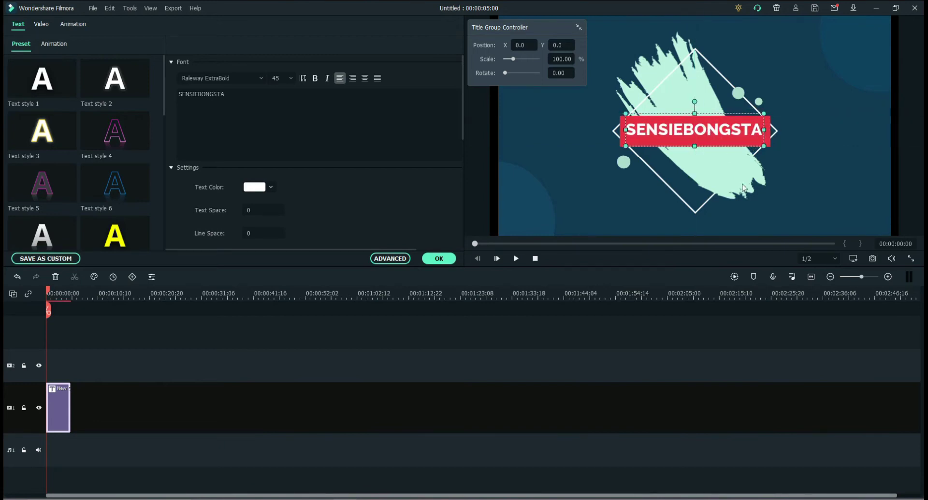
{"action": "left_click", "coordinate": [796, 213]}
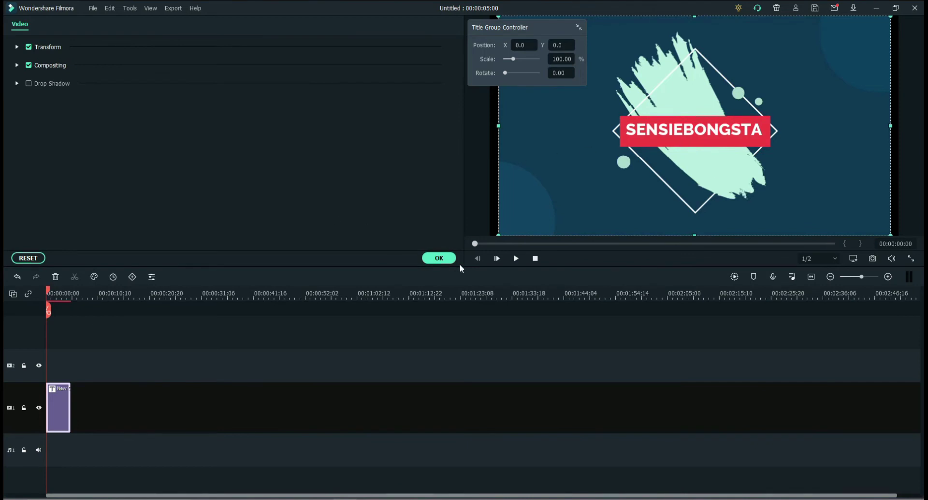
Play the SENSIEBONGSTA opener through its five seconds and close the video settings
{"action": "left_click", "coordinate": [429, 263]}
{"action": "left_click", "coordinate": [515, 259]}
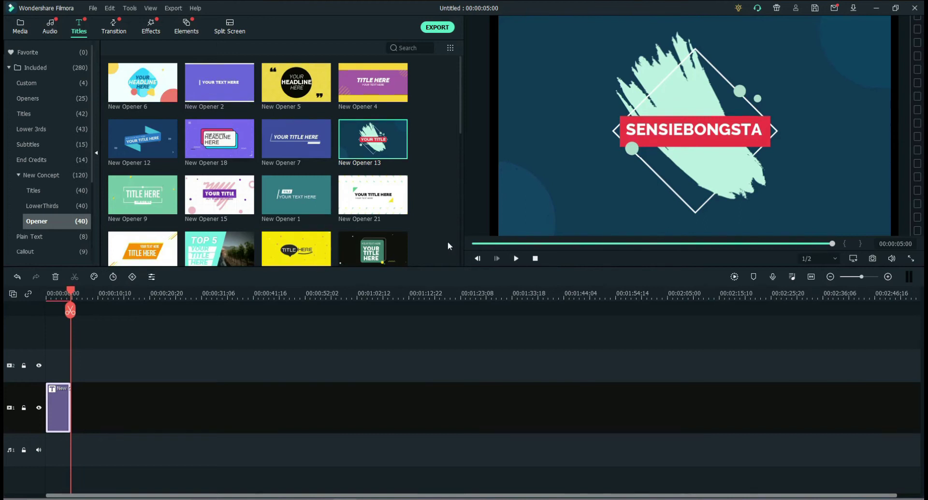
{"action": "double_click", "coordinate": [682, 160]}
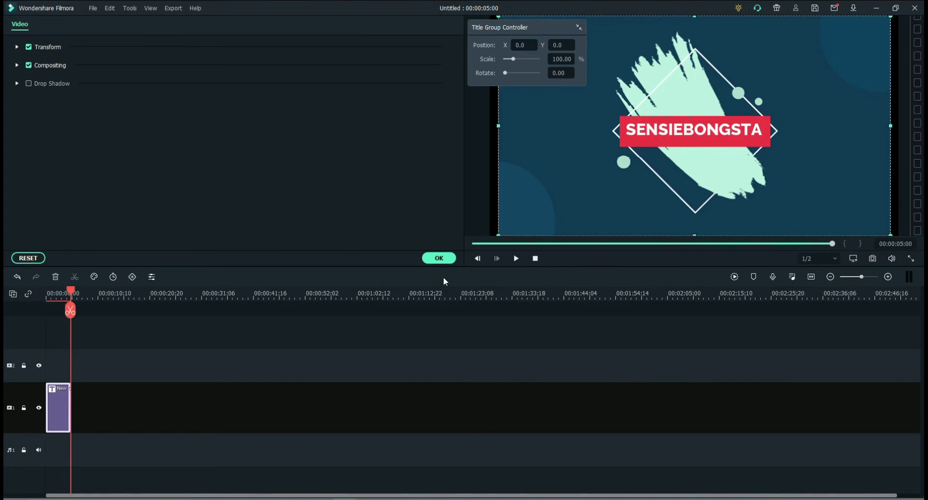
{"action": "left_click", "coordinate": [440, 259]}
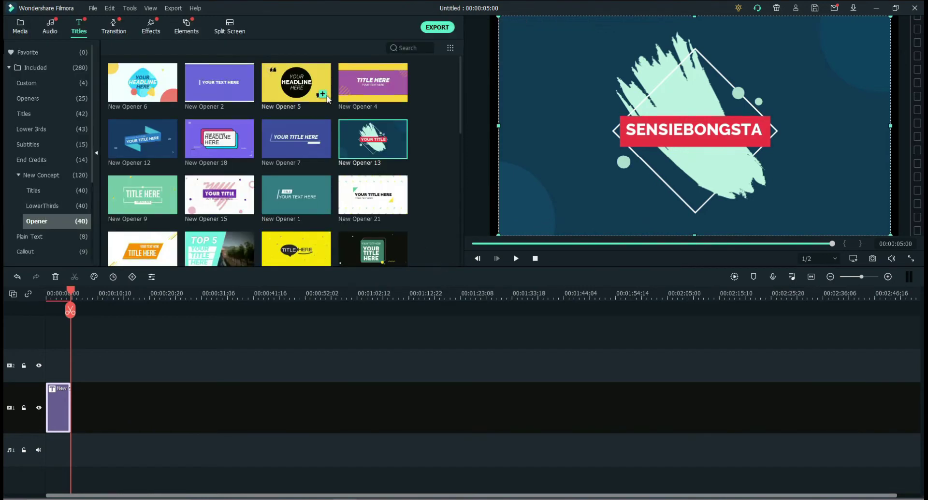
Set the SENSIEBONGSTA text colour to white, after briefly trying black
{"action": "double_click", "coordinate": [667, 135]}
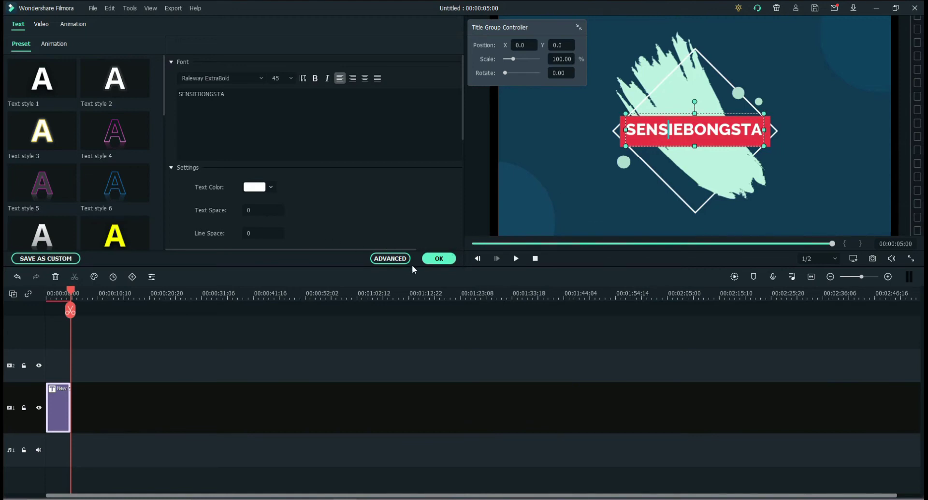
{"action": "left_click", "coordinate": [270, 188]}
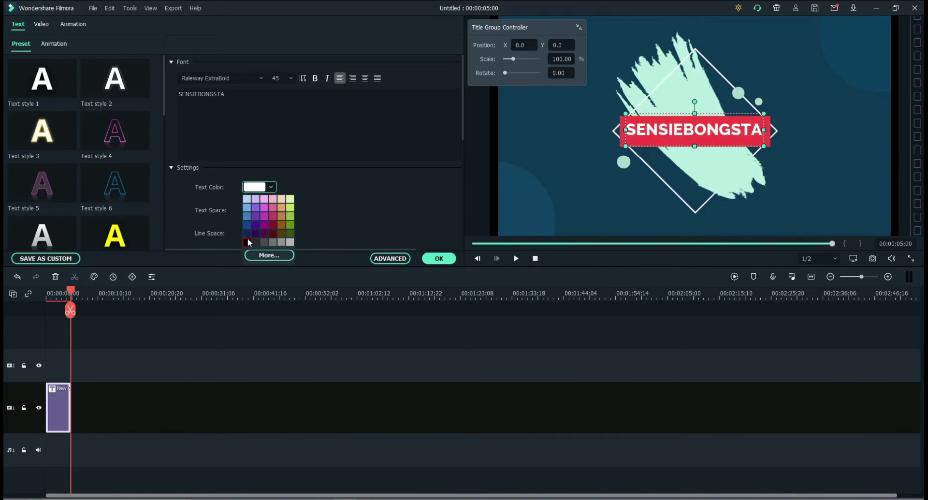
{"action": "left_click", "coordinate": [247, 241]}
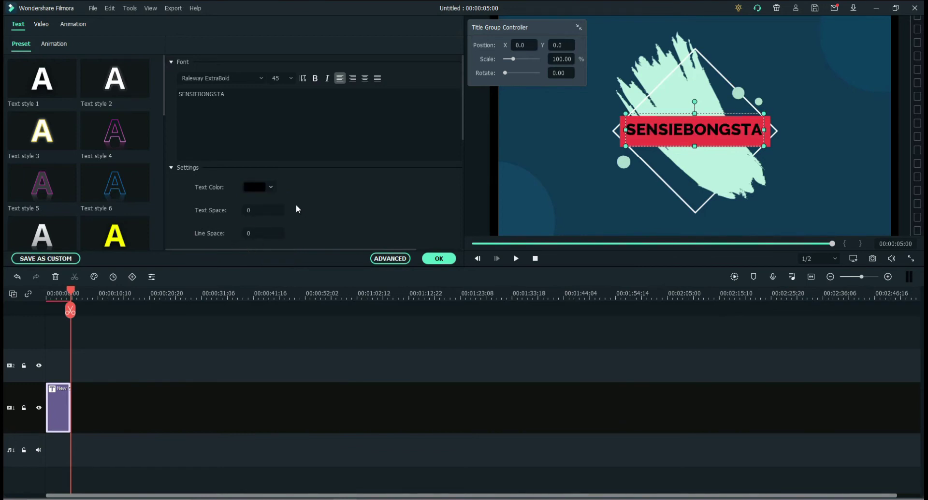
{"action": "left_click", "coordinate": [273, 188]}
{"action": "left_click", "coordinate": [278, 256]}
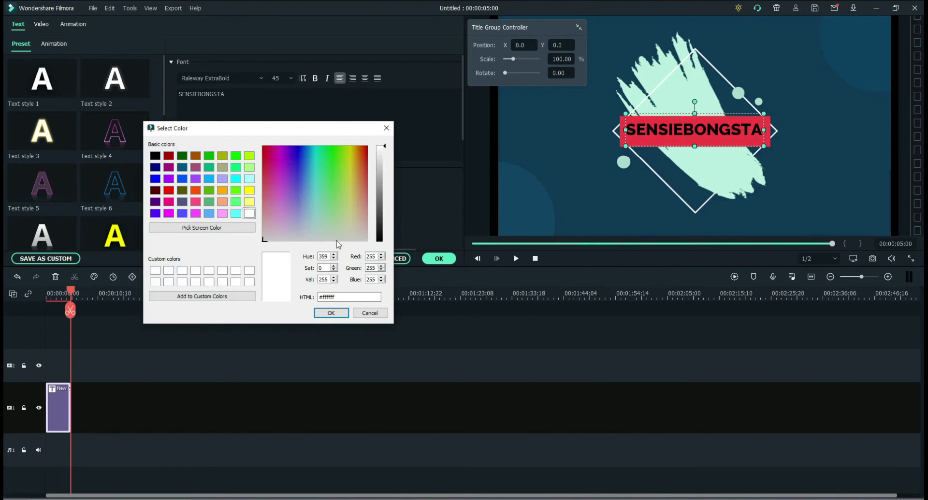
{"action": "left_click", "coordinate": [325, 313]}
Centre-align the title text over the red banner
{"action": "scroll", "coordinate": [322, 215], "scroll_direction": "down", "scroll_amount": 3}
{"action": "scroll", "coordinate": [320, 210], "scroll_direction": "down", "scroll_amount": 2}
{"action": "scroll", "coordinate": [318, 207], "scroll_direction": "up", "scroll_amount": 2}
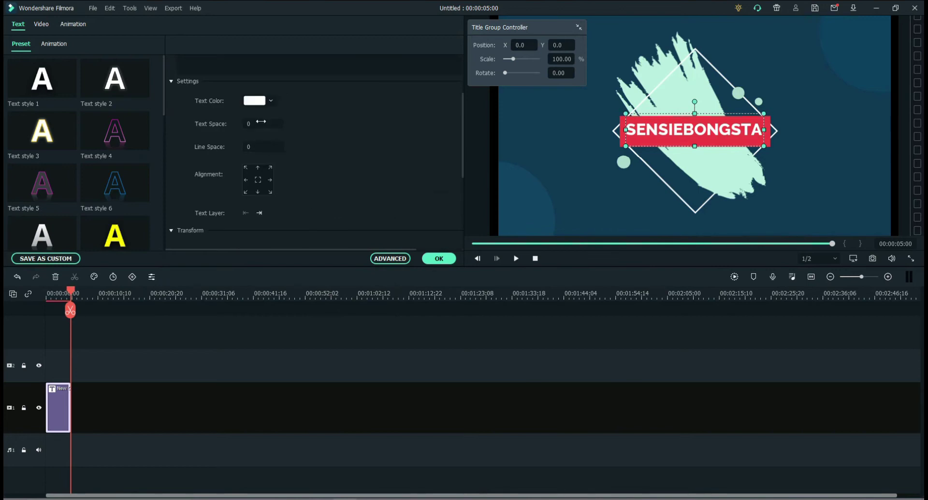
{"action": "scroll", "coordinate": [307, 142], "scroll_direction": "down", "scroll_amount": 2}
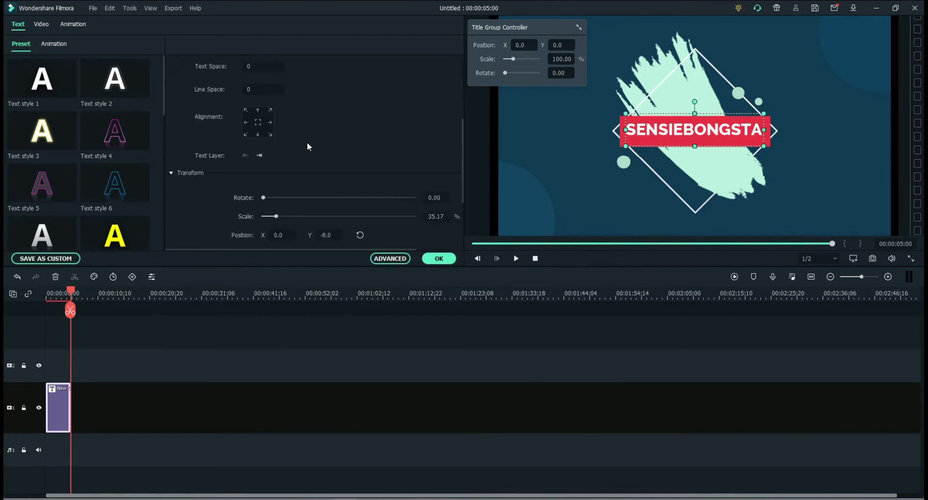
{"action": "left_click", "coordinate": [258, 124]}
{"action": "left_click", "coordinate": [260, 111]}
{"action": "left_click", "coordinate": [258, 134]}
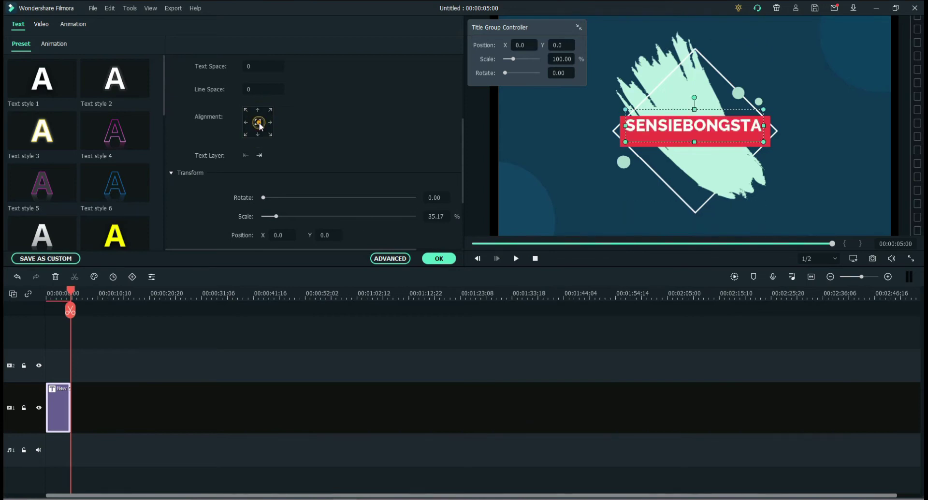
Nudge SENSIEBONGSTA slightly lower and try tilting it with Rotate
{"action": "left_click_drag", "start_coordinate": [699, 124], "coordinate": [699, 133]}
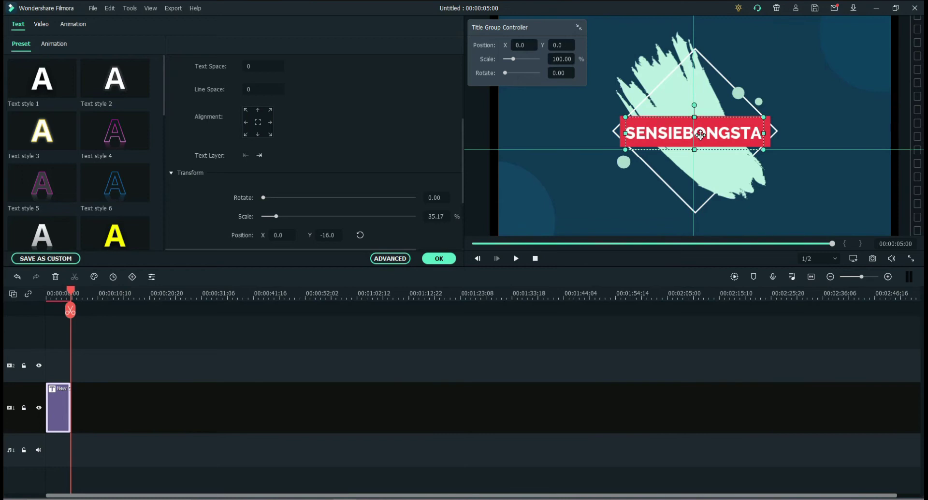
{"action": "scroll", "coordinate": [332, 165], "scroll_direction": "down", "scroll_amount": 3}
{"action": "mouse_move", "coordinate": [263, 111]}
{"action": "left_mouse_down"}
{"action": "mouse_move", "coordinate": [368, 111]}
{"action": "mouse_move", "coordinate": [265, 111]}
{"action": "mouse_move", "coordinate": [227, 124]}
{"action": "left_mouse_up"}
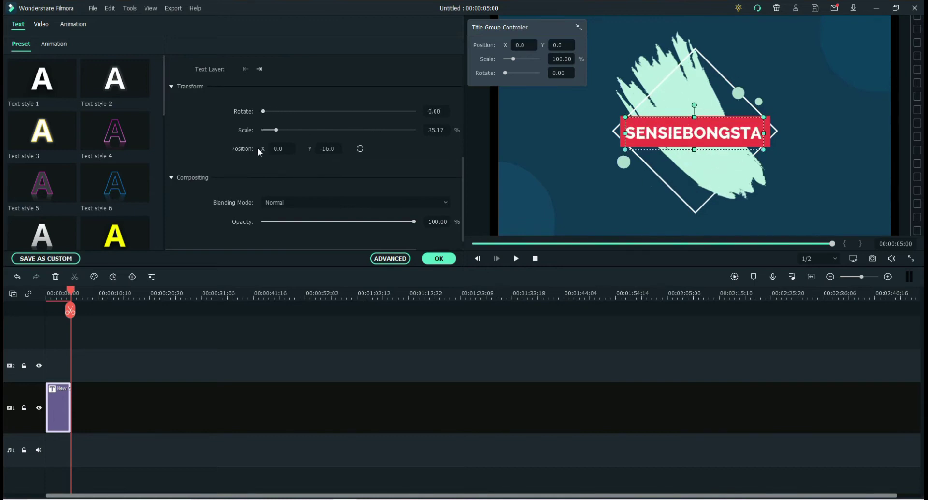
{"action": "scroll", "coordinate": [326, 177], "scroll_direction": "down", "scroll_amount": 1}
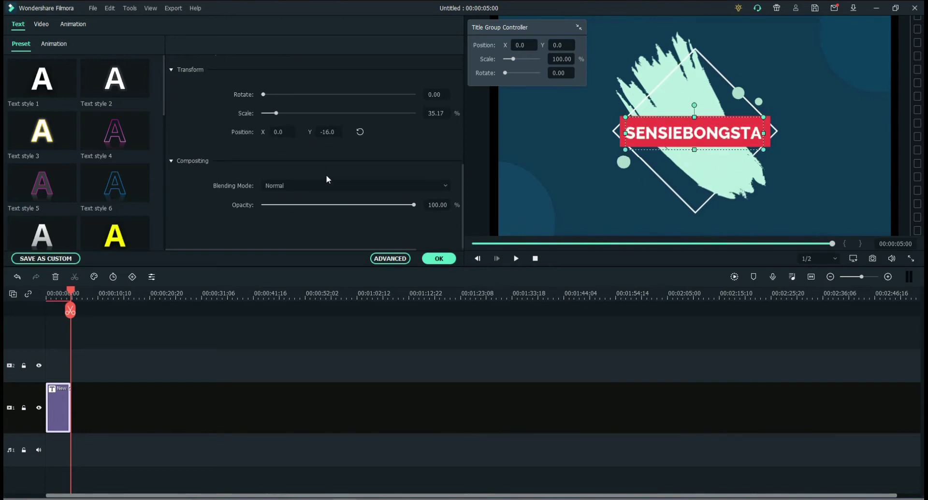
Try Darken and Color Burn blending, then keep Normal blending at full opacity
{"action": "left_click", "coordinate": [445, 186]}
{"action": "left_click", "coordinate": [324, 220]}
{"action": "left_click", "coordinate": [442, 183]}
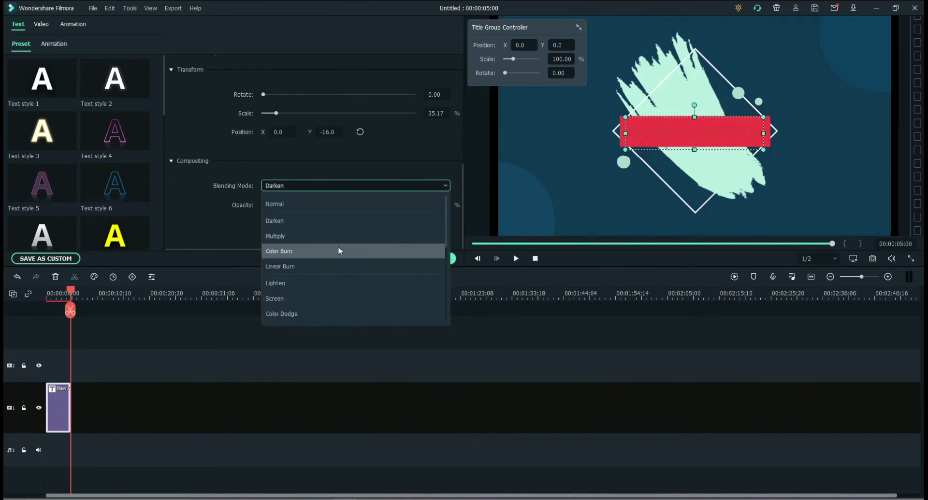
{"action": "left_click", "coordinate": [338, 246]}
{"action": "left_click", "coordinate": [444, 187]}
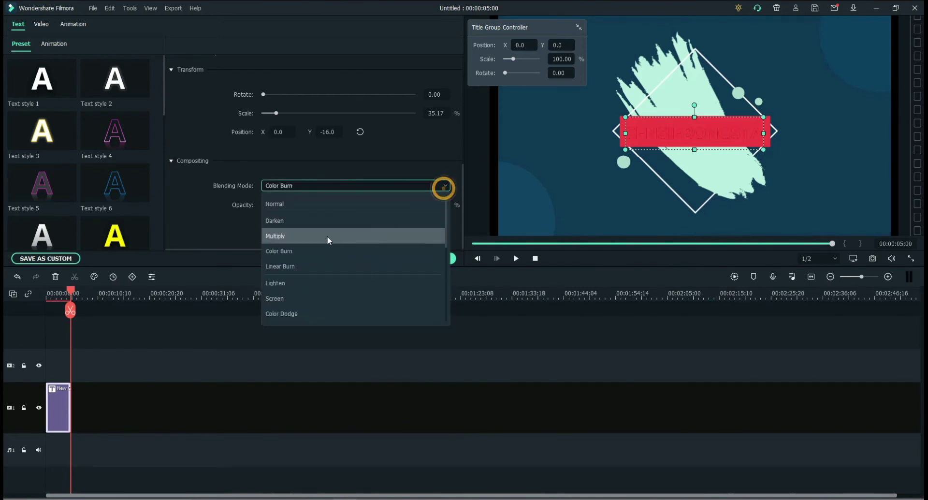
{"action": "left_click", "coordinate": [321, 204]}
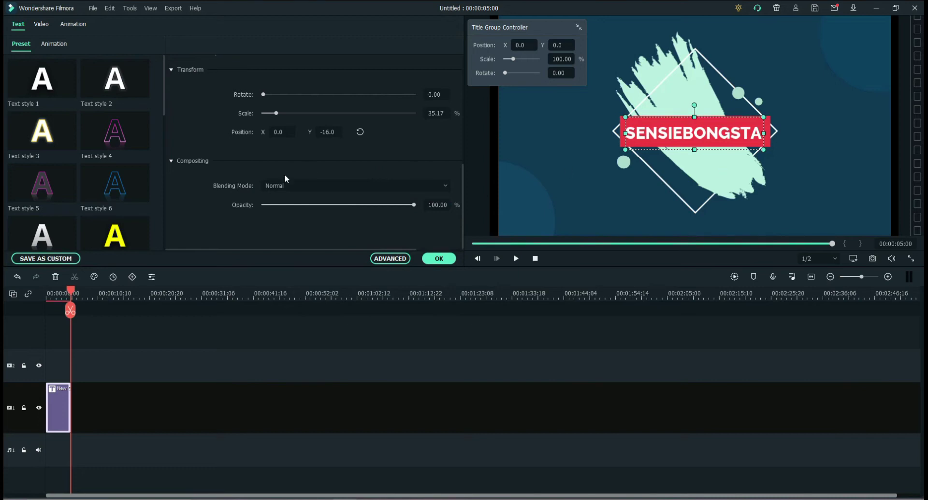
{"action": "mouse_move", "coordinate": [397, 207]}
{"action": "left_mouse_down"}
{"action": "mouse_move", "coordinate": [271, 209]}
{"action": "mouse_move", "coordinate": [494, 209]}
{"action": "left_mouse_up"}
Preview Type Writer, Cinema, String Blur and falling-letters animations on the title
{"action": "left_click", "coordinate": [53, 44]}
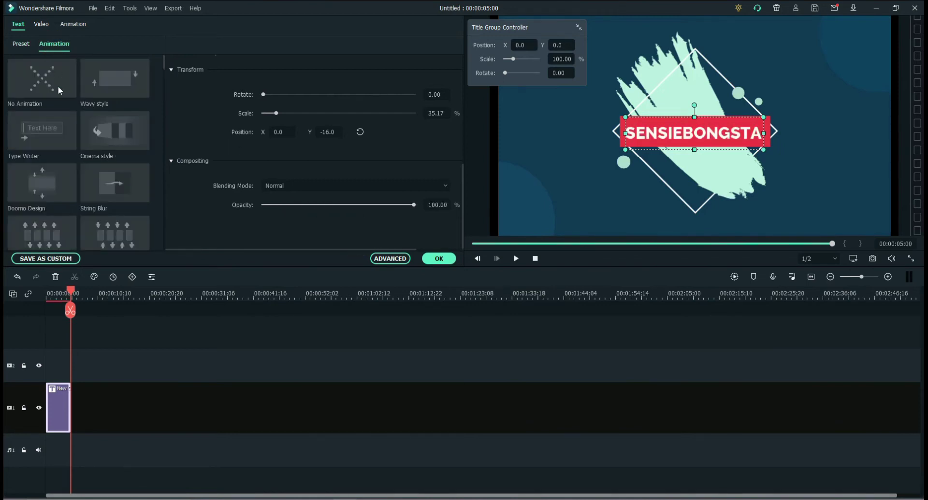
{"action": "left_click", "coordinate": [39, 131]}
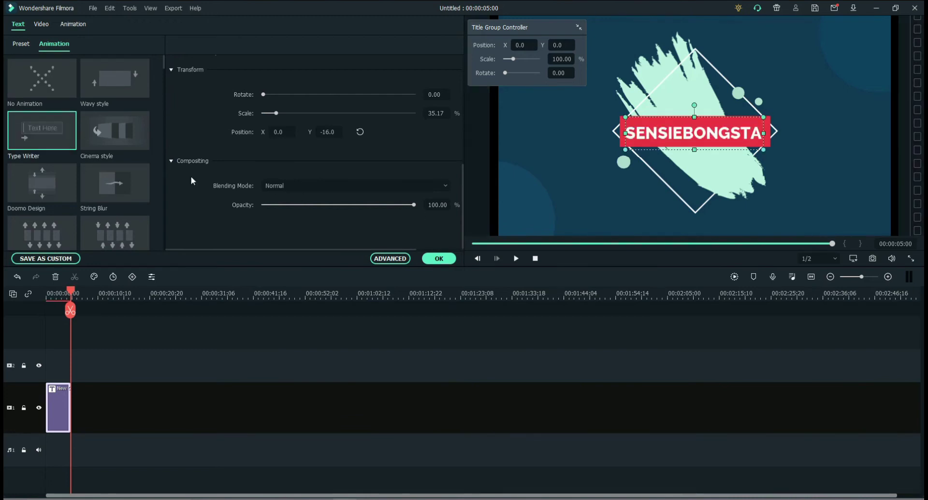
{"action": "left_click", "coordinate": [122, 137]}
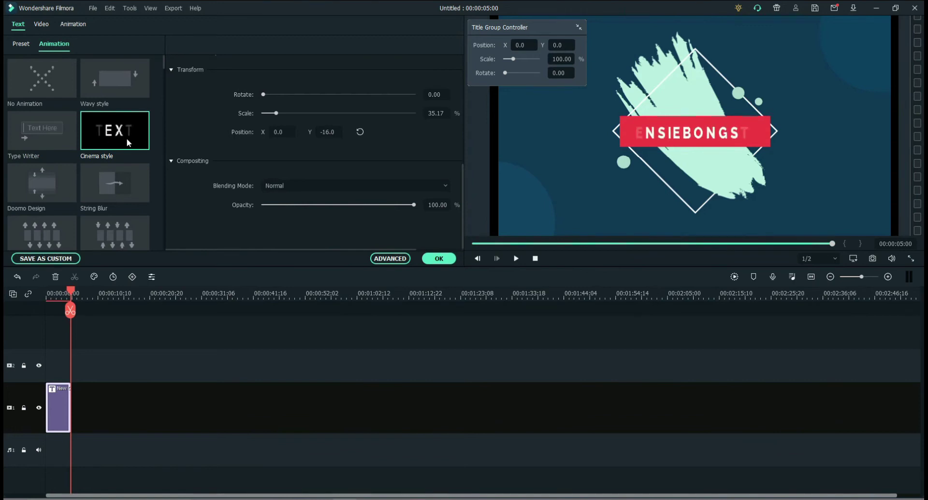
{"action": "left_click", "coordinate": [125, 188]}
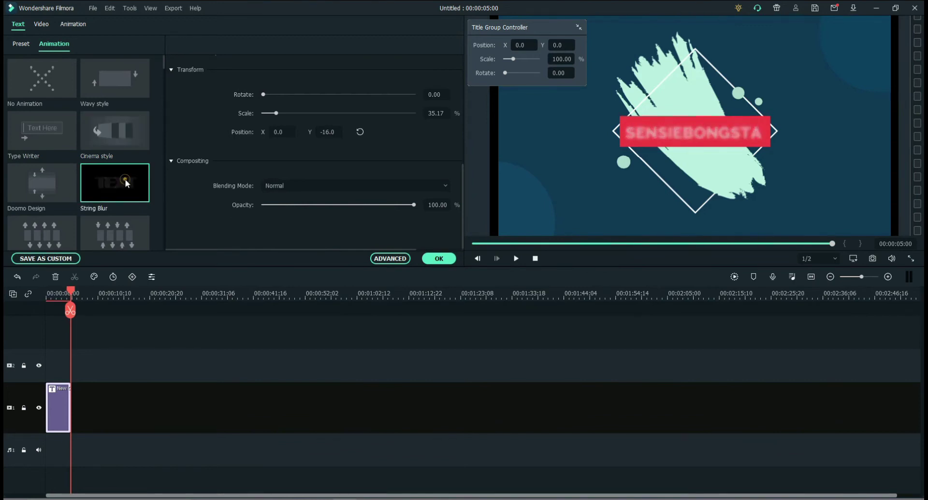
{"action": "left_click", "coordinate": [516, 259]}
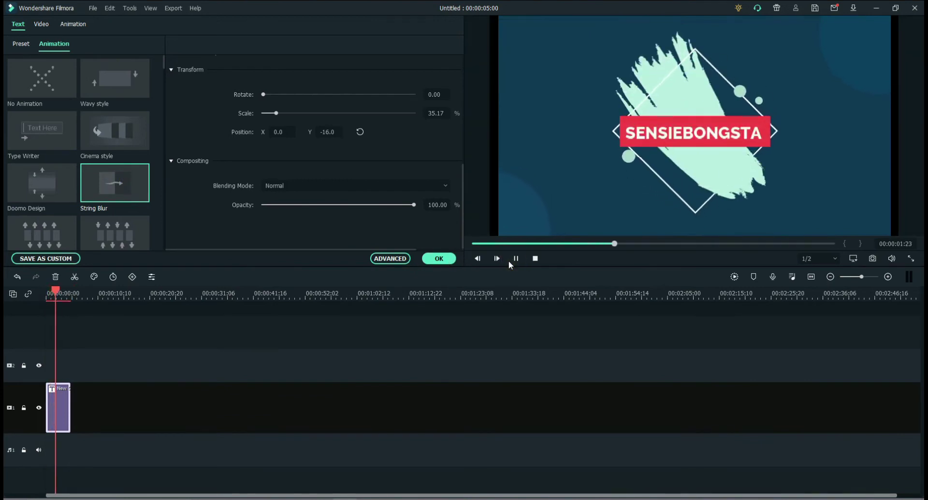
{"action": "left_click", "coordinate": [57, 236]}
{"action": "left_click", "coordinate": [516, 259]}
{"action": "left_click", "coordinate": [516, 258]}
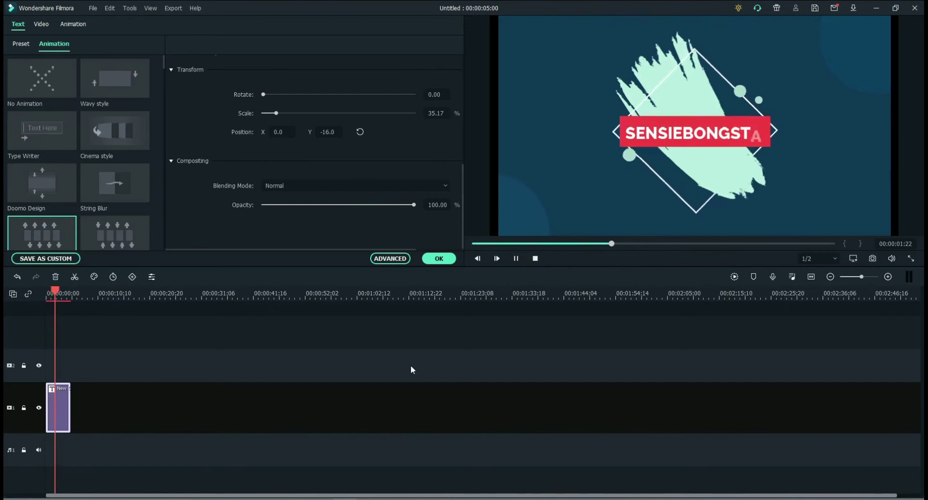
Try the Twirl animation on the title and preview it
{"action": "scroll", "coordinate": [139, 230], "scroll_direction": "down", "scroll_amount": 3}
{"action": "scroll", "coordinate": [137, 228], "scroll_direction": "down", "scroll_amount": 2}
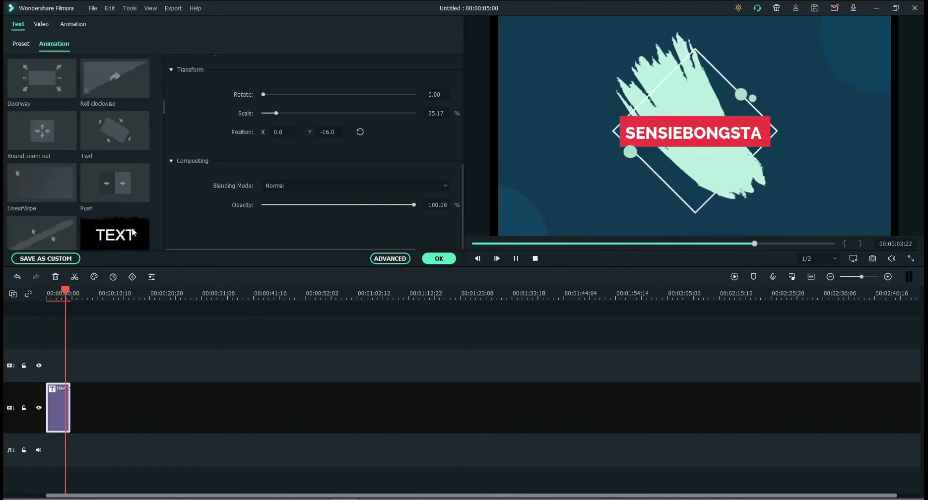
{"action": "scroll", "coordinate": [131, 226], "scroll_direction": "down", "scroll_amount": 3}
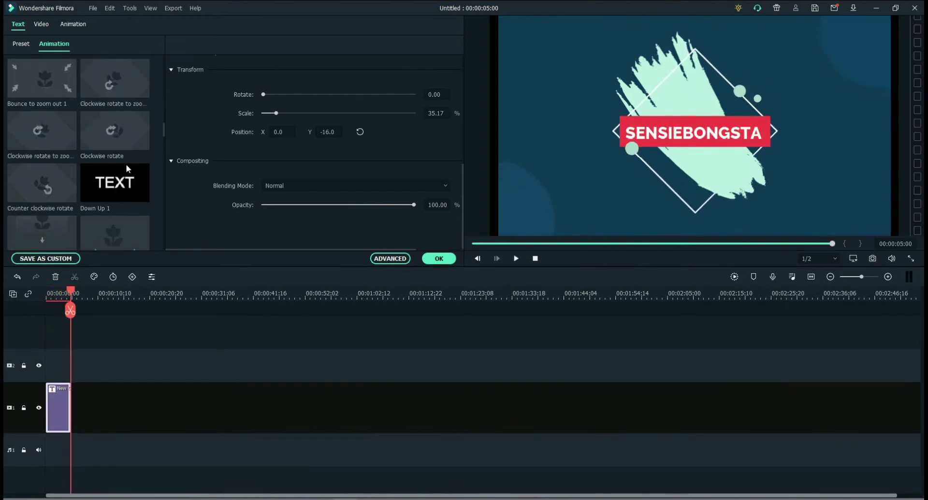
{"action": "scroll", "coordinate": [135, 200], "scroll_direction": "up", "scroll_amount": 3}
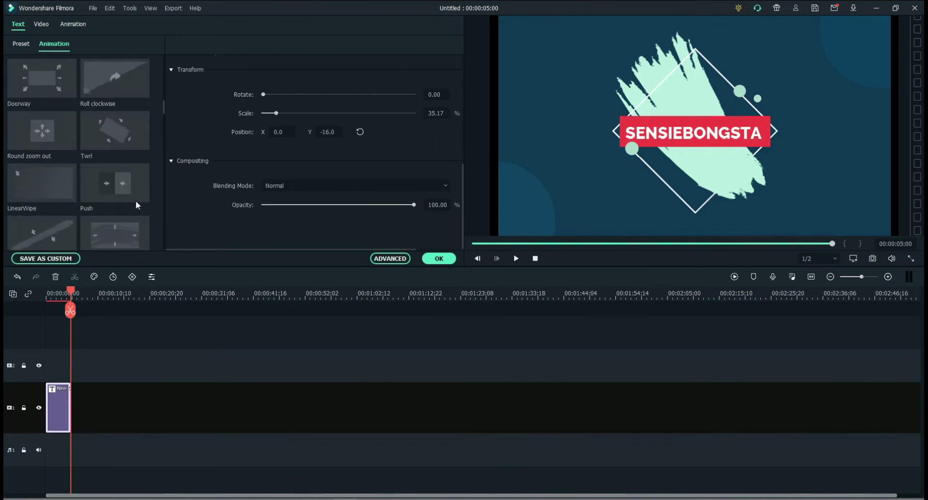
{"action": "left_click", "coordinate": [118, 141]}
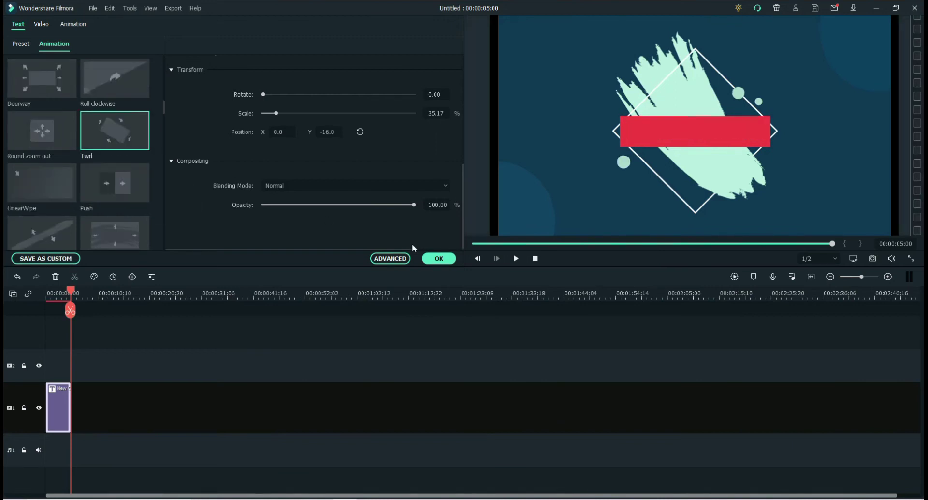
{"action": "left_click", "coordinate": [514, 259]}
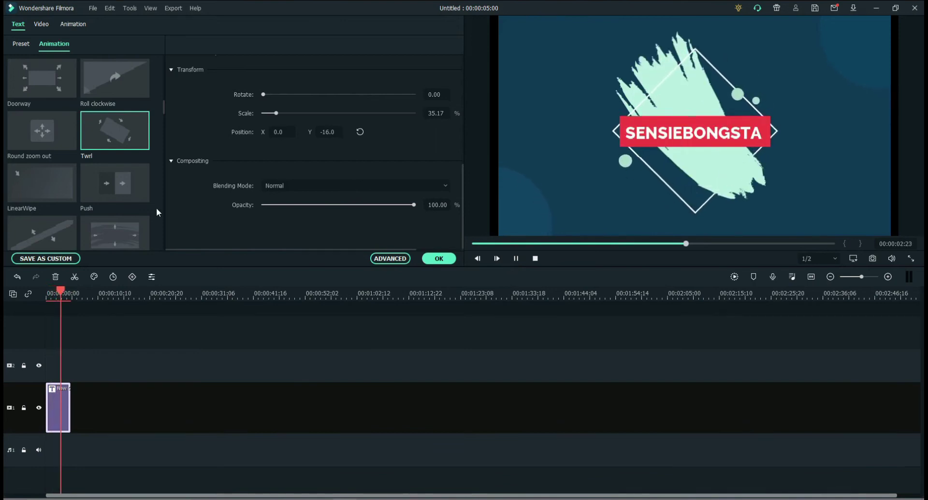
Apply the Pixelate animation, confirm with OK, and replay the intro
{"action": "scroll", "coordinate": [116, 202], "scroll_direction": "down", "scroll_amount": 3}
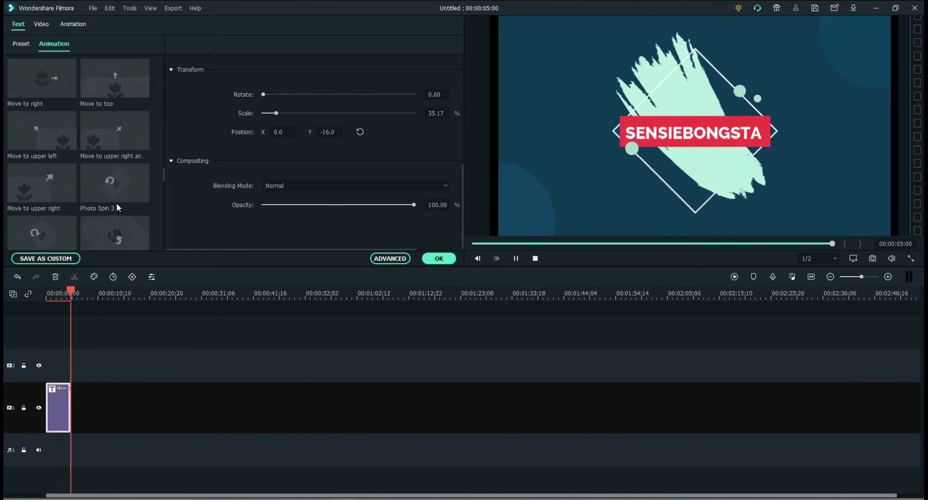
{"action": "scroll", "coordinate": [117, 203], "scroll_direction": "down", "scroll_amount": 3}
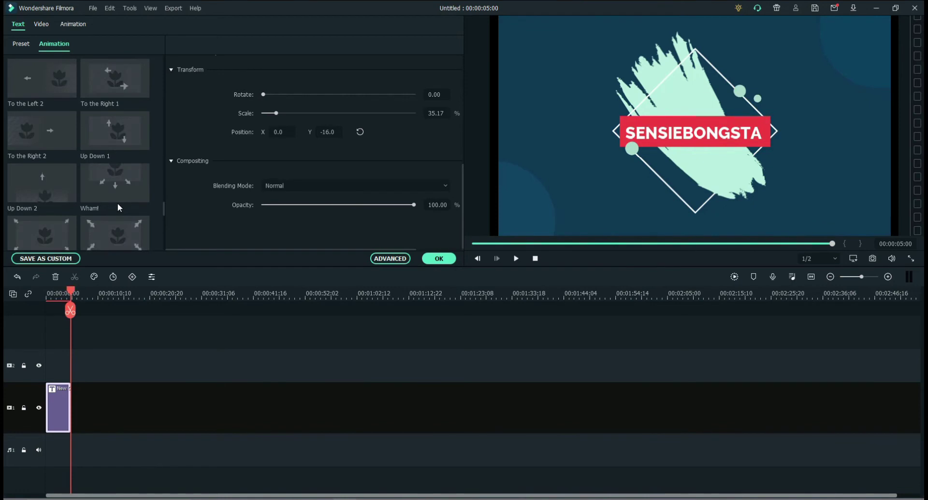
{"action": "scroll", "coordinate": [117, 203], "scroll_direction": "down", "scroll_amount": 2}
{"action": "scroll", "coordinate": [118, 198], "scroll_direction": "down", "scroll_amount": 2}
{"action": "scroll", "coordinate": [117, 194], "scroll_direction": "down", "scroll_amount": 2}
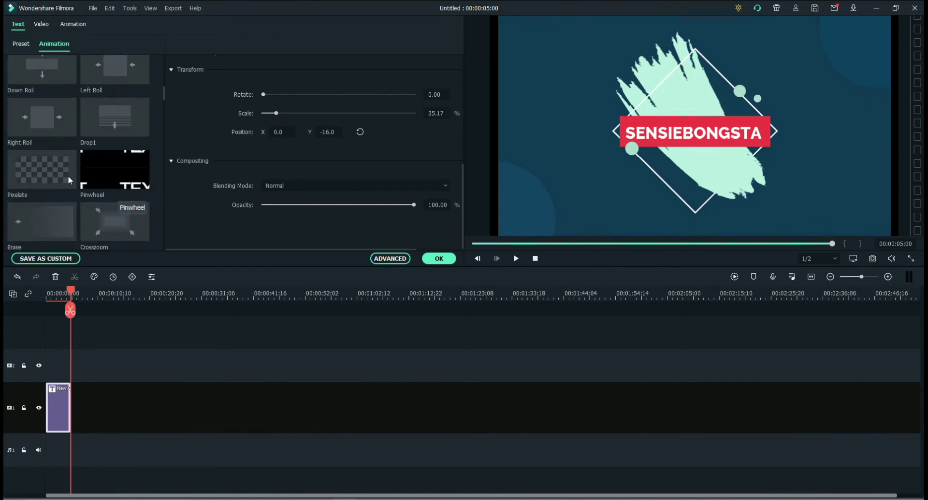
{"action": "left_click", "coordinate": [29, 164]}
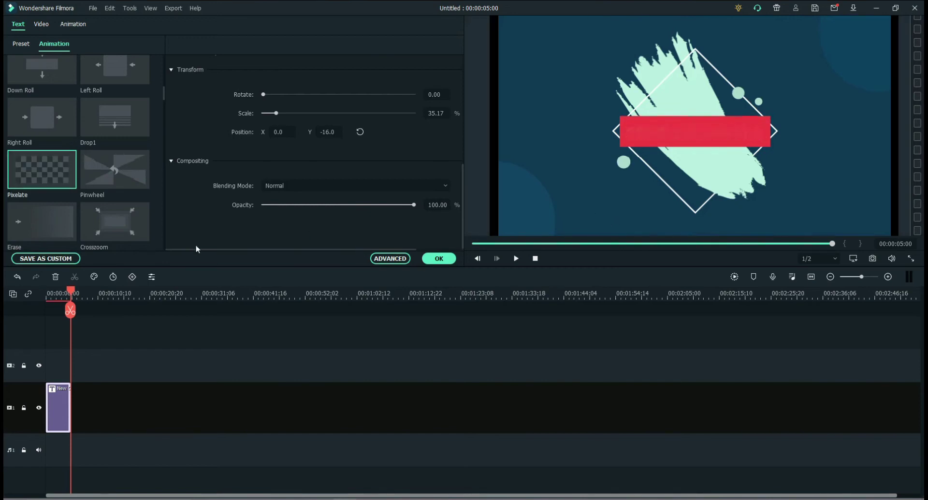
{"action": "mouse_move", "coordinate": [42, 169]}
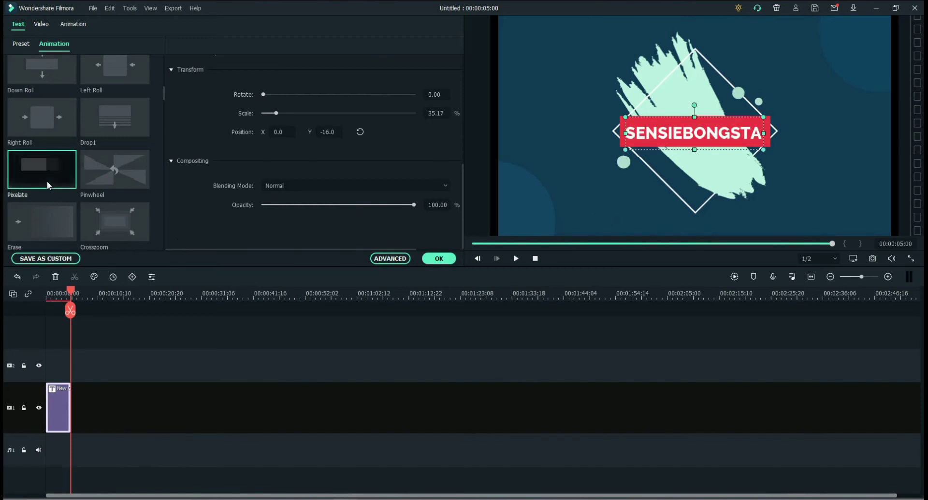
{"action": "left_click", "coordinate": [452, 261]}
{"action": "left_click", "coordinate": [516, 258]}
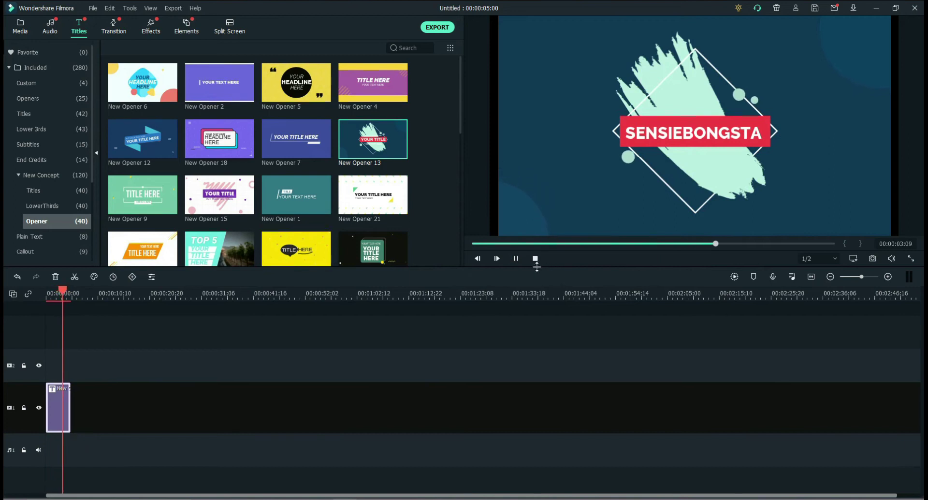
Reduce the SENSIEBONGSTA title's scale to about 34%
{"action": "left_click", "coordinate": [674, 138]}
{"action": "double_click", "coordinate": [674, 131]}
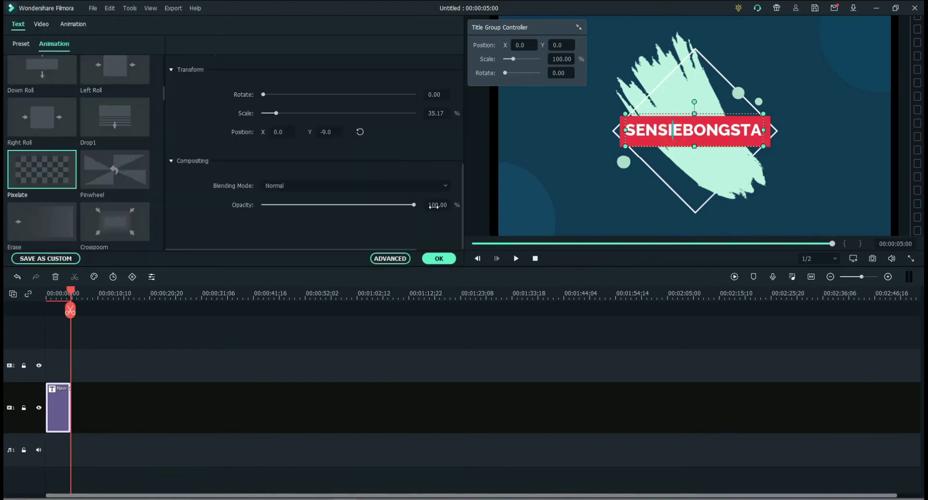
{"action": "scroll", "coordinate": [315, 174], "scroll_direction": "up", "scroll_amount": 3}
{"action": "scroll", "coordinate": [315, 171], "scroll_direction": "up", "scroll_amount": 2}
{"action": "scroll", "coordinate": [305, 167], "scroll_direction": "up", "scroll_amount": 2}
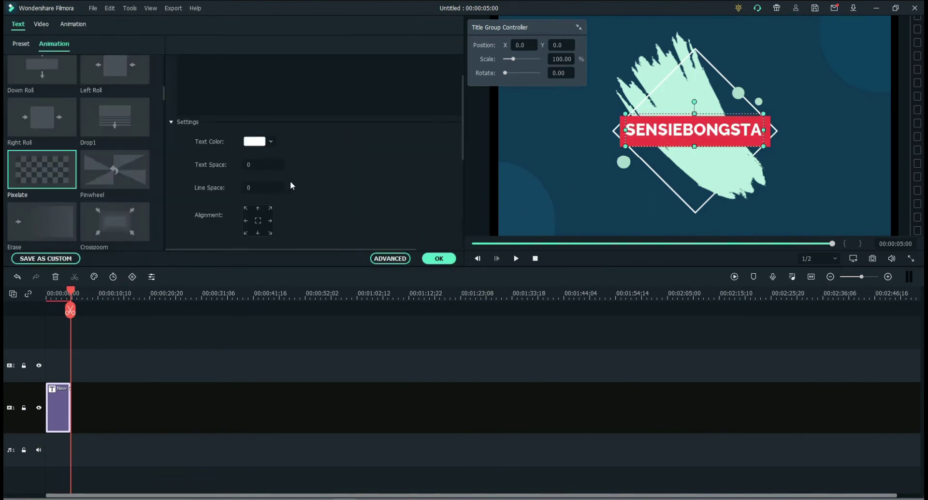
{"action": "scroll", "coordinate": [309, 196], "scroll_direction": "down", "scroll_amount": 2}
{"action": "scroll", "coordinate": [328, 196], "scroll_direction": "down", "scroll_amount": 1}
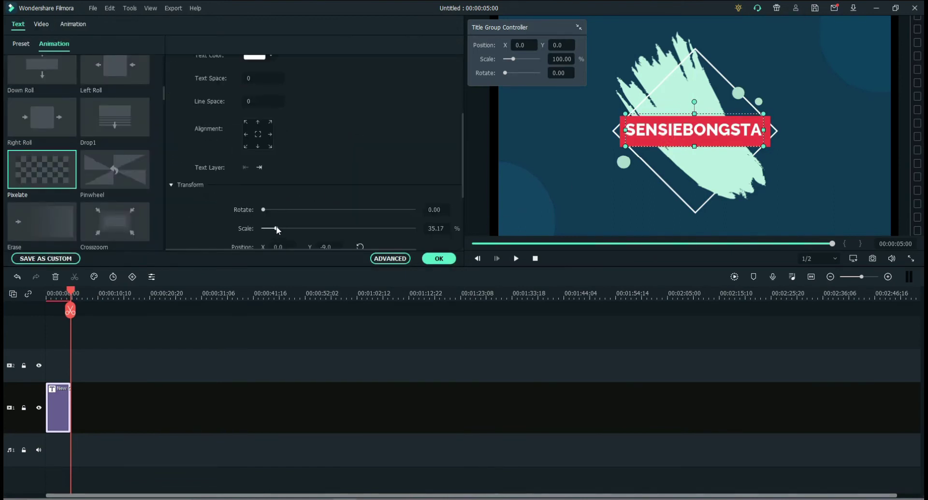
{"action": "mouse_move", "coordinate": [277, 225]}
{"action": "left_mouse_down"}
{"action": "mouse_move", "coordinate": [257, 227]}
{"action": "mouse_move", "coordinate": [286, 224]}
{"action": "mouse_move", "coordinate": [277, 229]}
{"action": "left_mouse_up"}
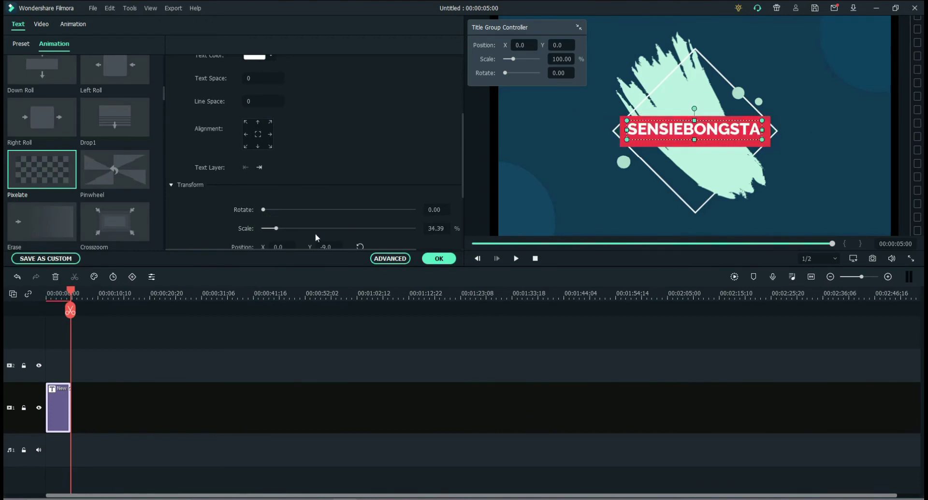
Nudge the title slightly higher in the banner and confirm with OK
{"action": "left_click_drag", "start_coordinate": [705, 130], "coordinate": [704, 132]}
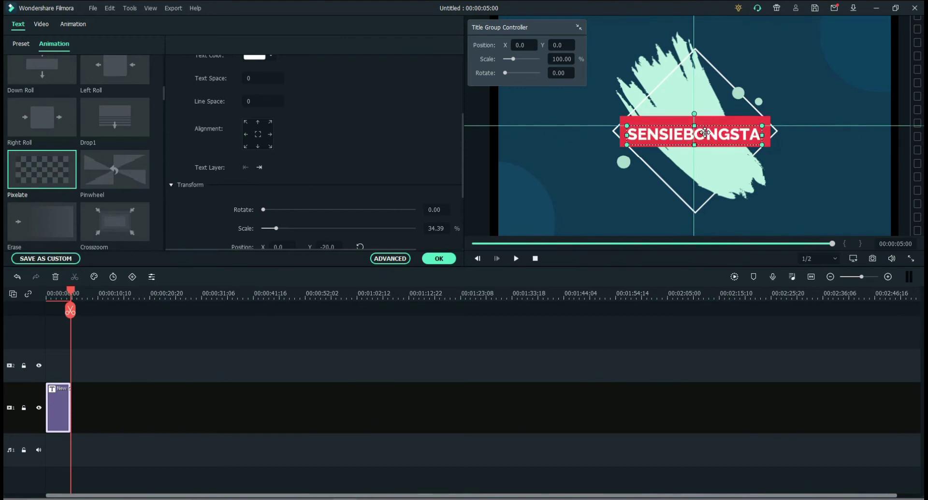
{"action": "left_click_drag", "start_coordinate": [706, 132], "coordinate": [705, 129]}
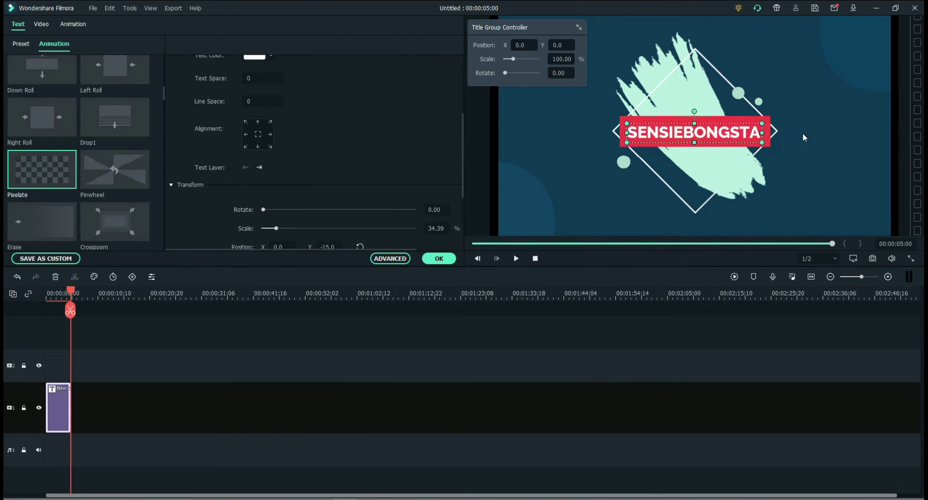
{"action": "key", "text": "Up"}
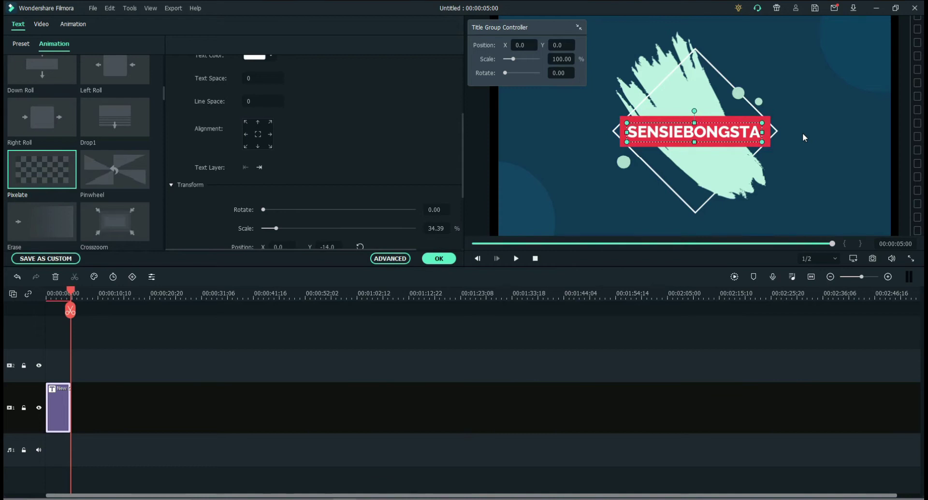
{"action": "key", "text": "Up"}
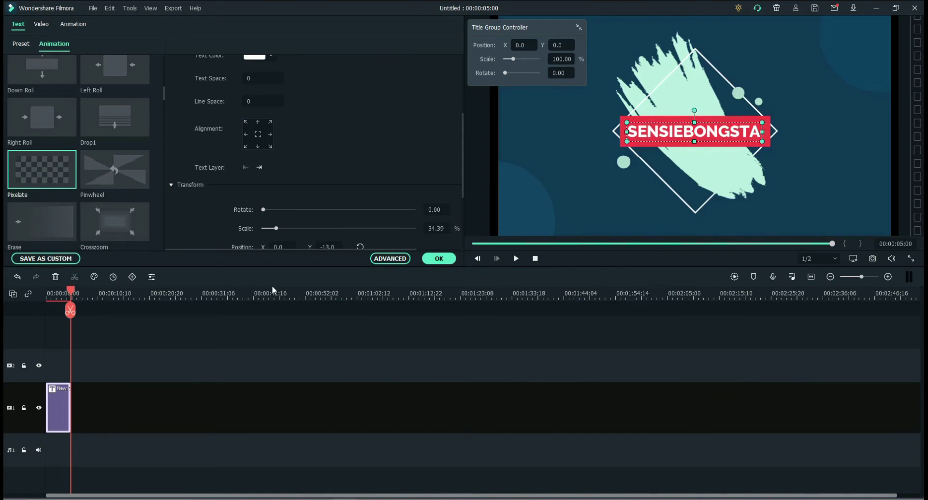
{"action": "left_click", "coordinate": [439, 259]}
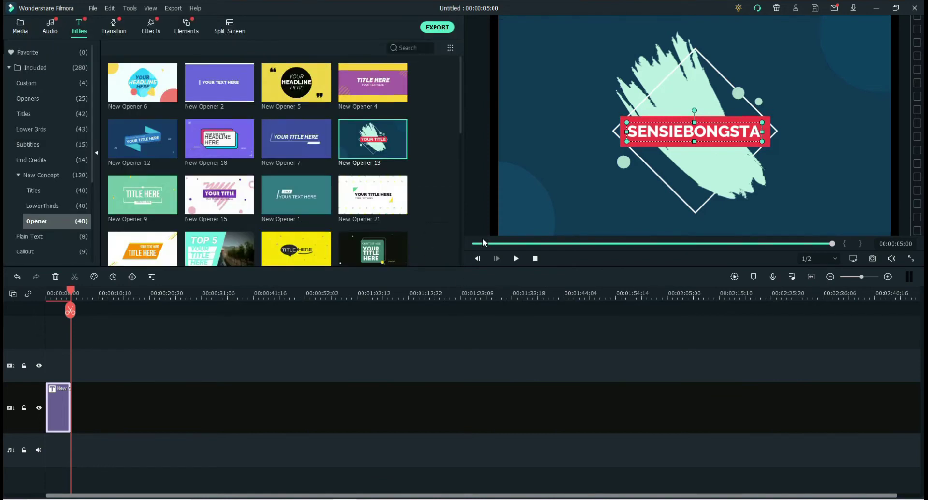
Drag the downloaded Meet & Fun! - Ofshane mp3 into My Music and preview it
{"action": "left_click", "coordinate": [516, 259]}
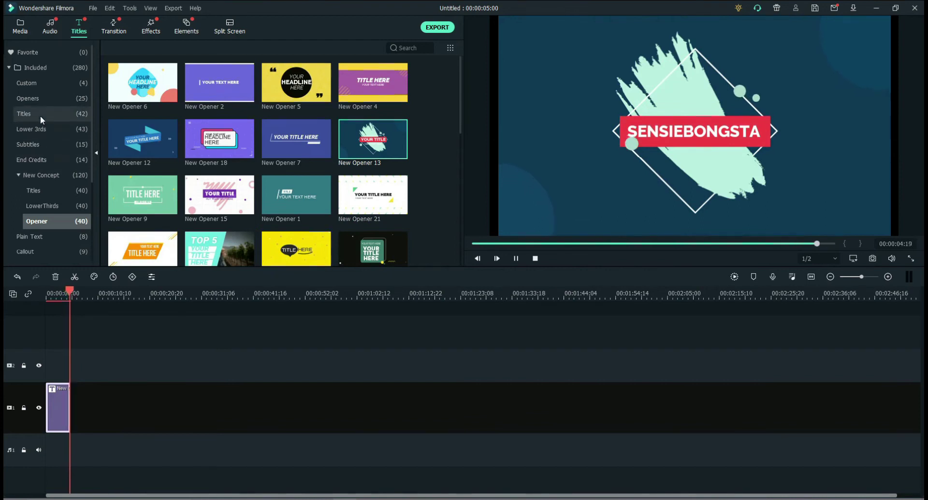
{"action": "left_click", "coordinate": [50, 29]}
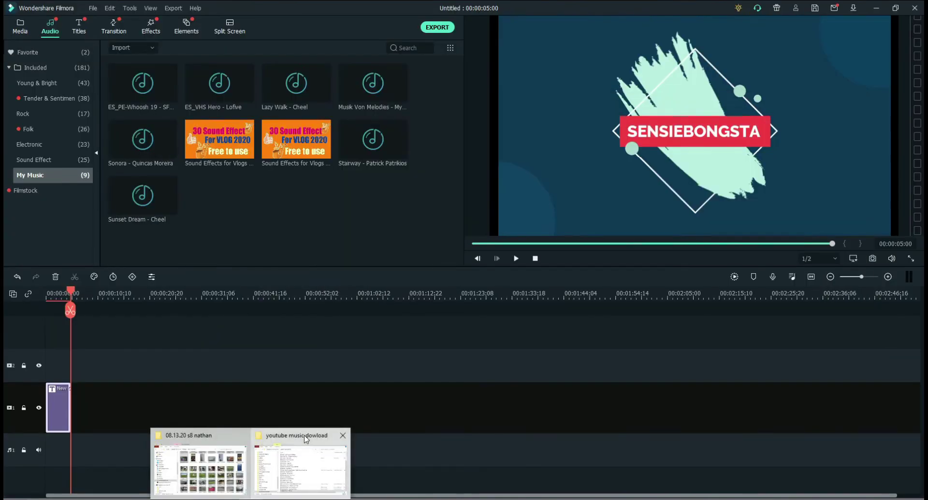
{"action": "left_click", "coordinate": [299, 464]}
{"action": "left_click_drag", "start_coordinate": [541, 382], "coordinate": [276, 240]}
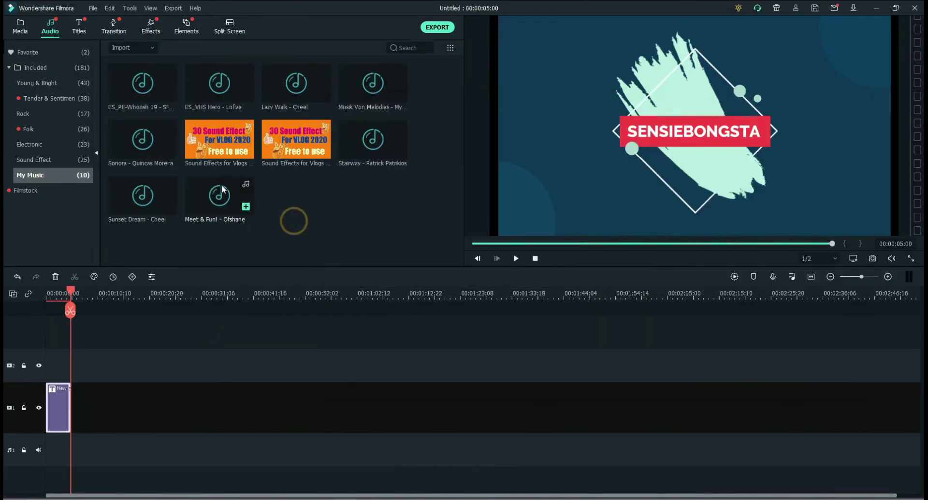
{"action": "double_click", "coordinate": [208, 215]}
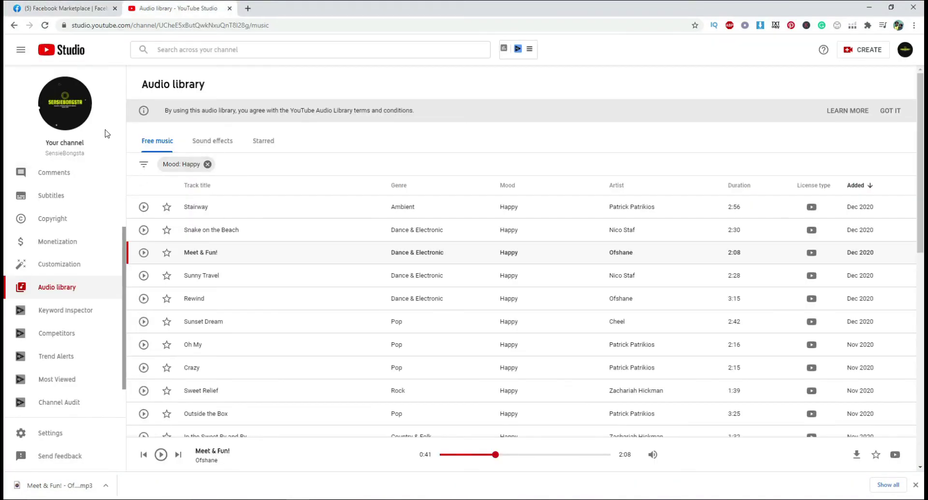
Clear the Mood: Happy filter, then reach YouTube Studio's Audio library via Your channel
{"action": "left_click", "coordinate": [49, 288]}
{"action": "left_click", "coordinate": [207, 164]}
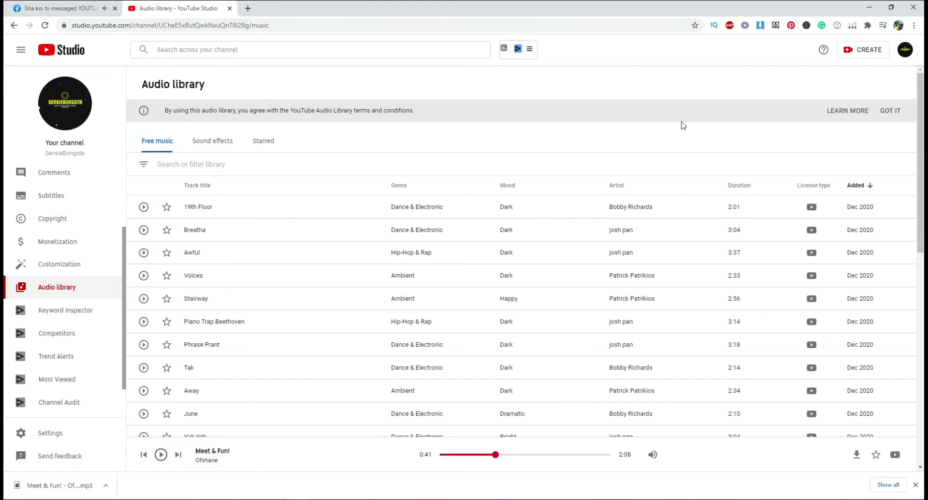
{"action": "left_click", "coordinate": [904, 51]}
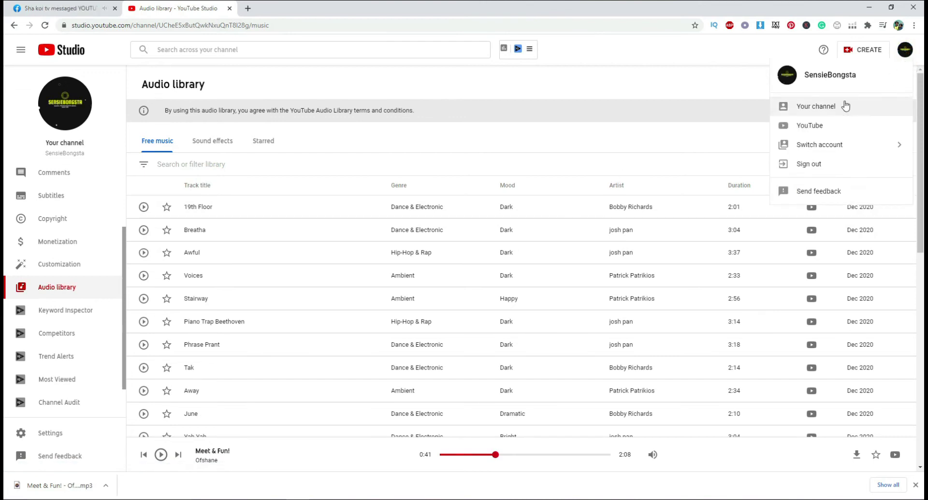
{"action": "left_click", "coordinate": [834, 106]}
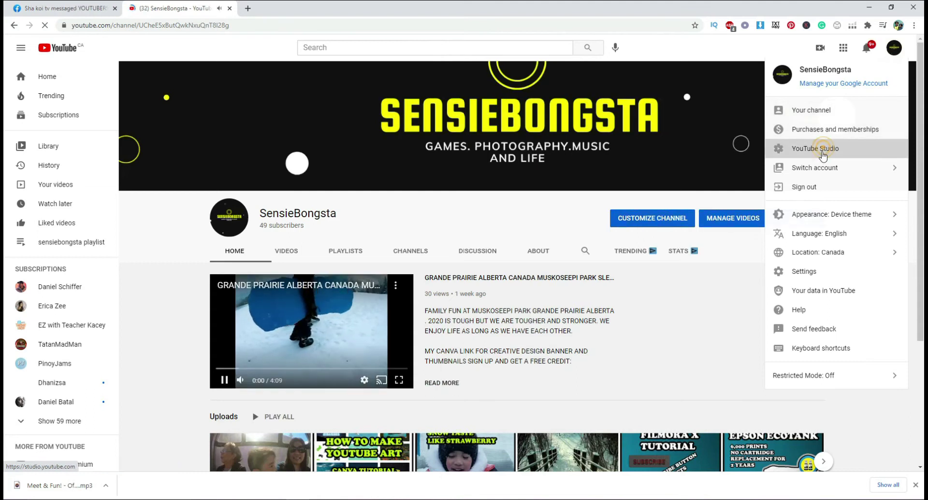
{"action": "left_click", "coordinate": [789, 157]}
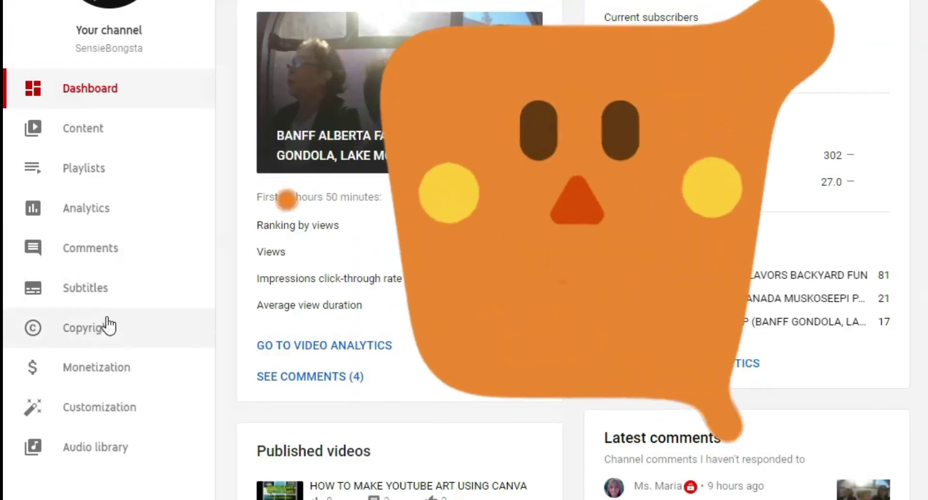
{"action": "scroll", "coordinate": [100, 353], "scroll_direction": "down", "scroll_amount": 5}
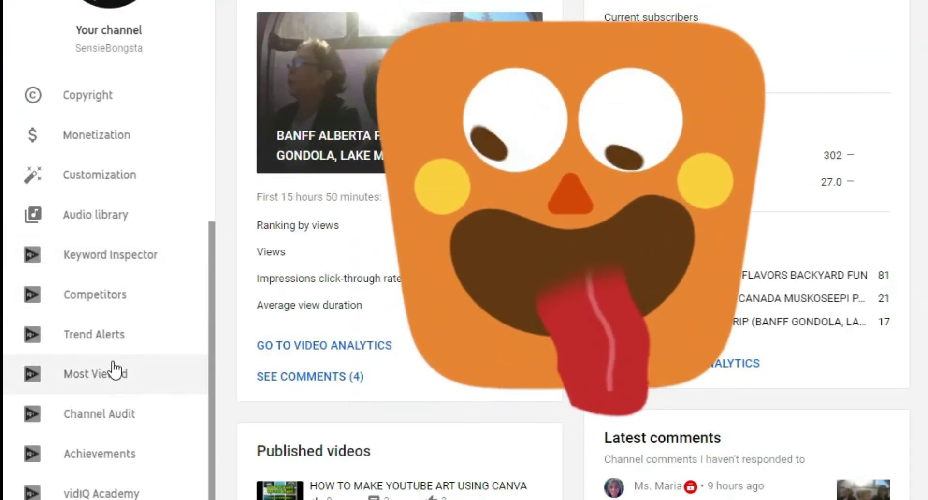
{"action": "scroll", "coordinate": [121, 257], "scroll_direction": "up", "scroll_amount": 3}
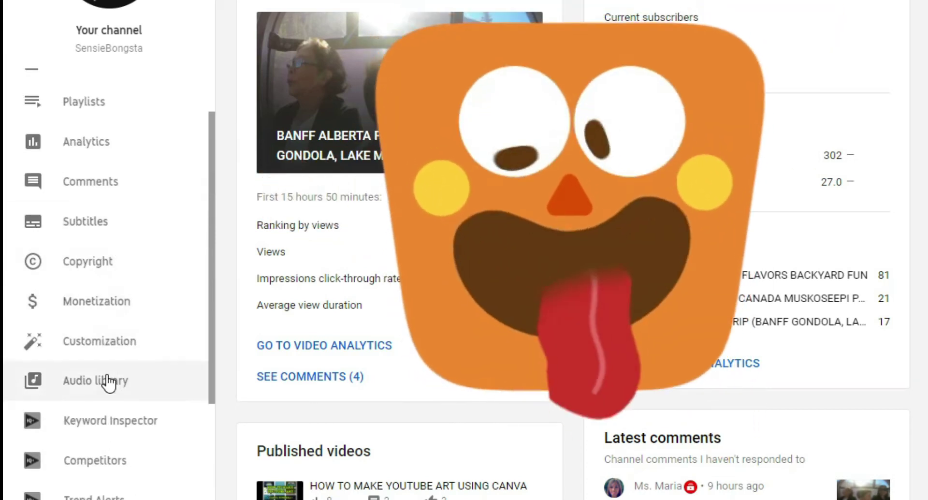
{"action": "left_click", "coordinate": [108, 381]}
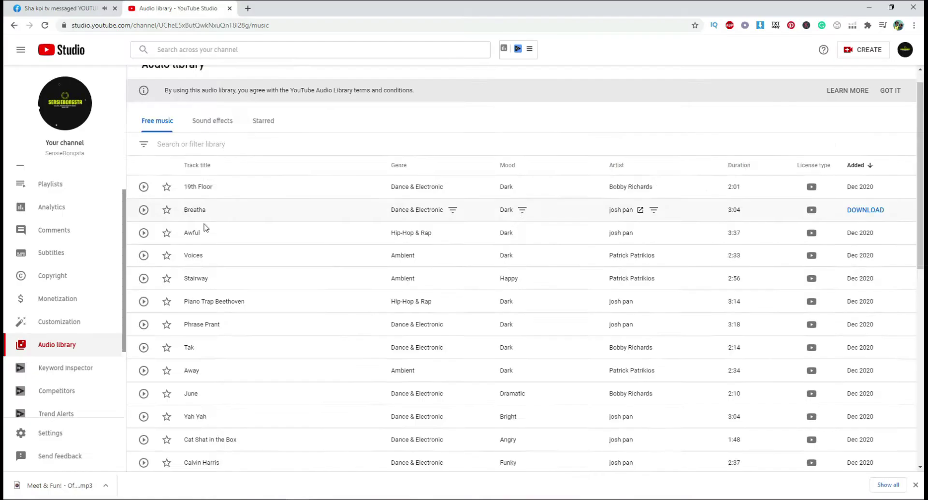
Sort the free music list by duration, longest first
{"action": "scroll", "coordinate": [365, 264], "scroll_direction": "down", "scroll_amount": 10}
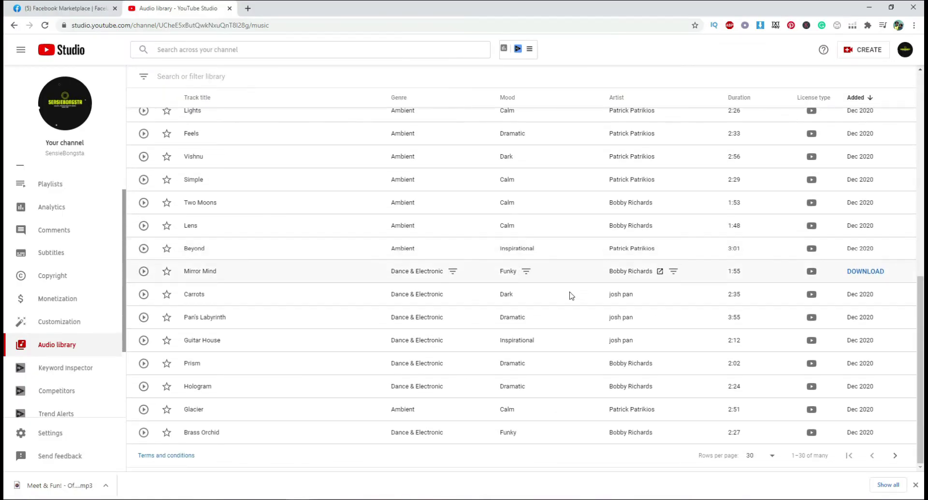
{"action": "scroll", "coordinate": [576, 300], "scroll_direction": "up", "scroll_amount": 5}
{"action": "scroll", "coordinate": [576, 300], "scroll_direction": "up", "scroll_amount": 4}
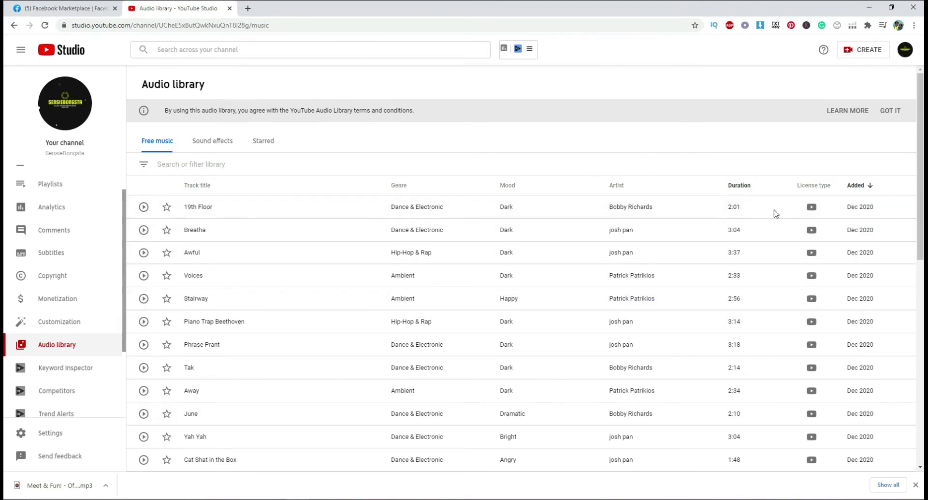
{"action": "left_click", "coordinate": [739, 188]}
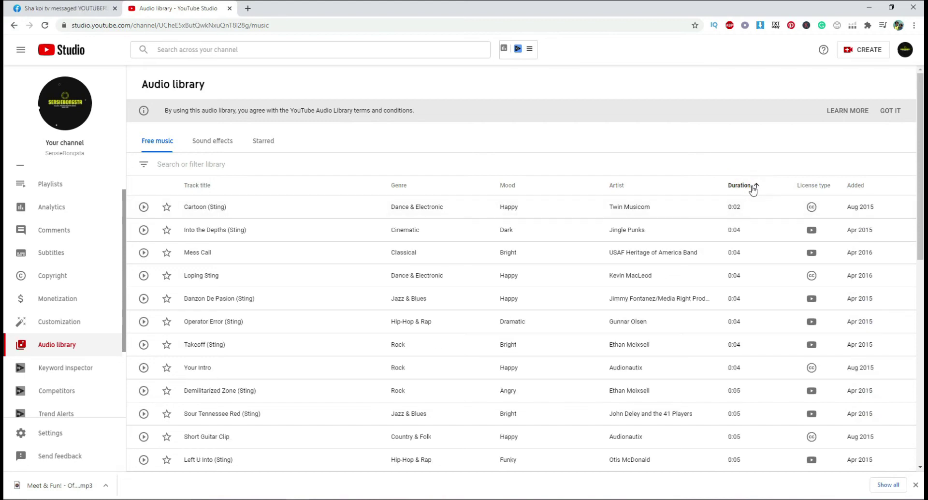
{"action": "left_click", "coordinate": [752, 189]}
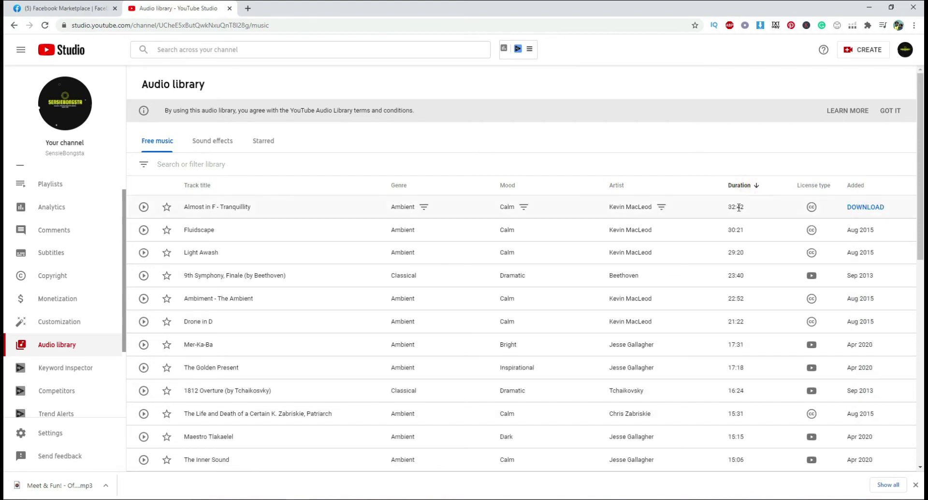
{"action": "double_click", "coordinate": [755, 212]}
Filter the tracks to the Happy mood and scroll through the results
{"action": "left_click", "coordinate": [144, 165]}
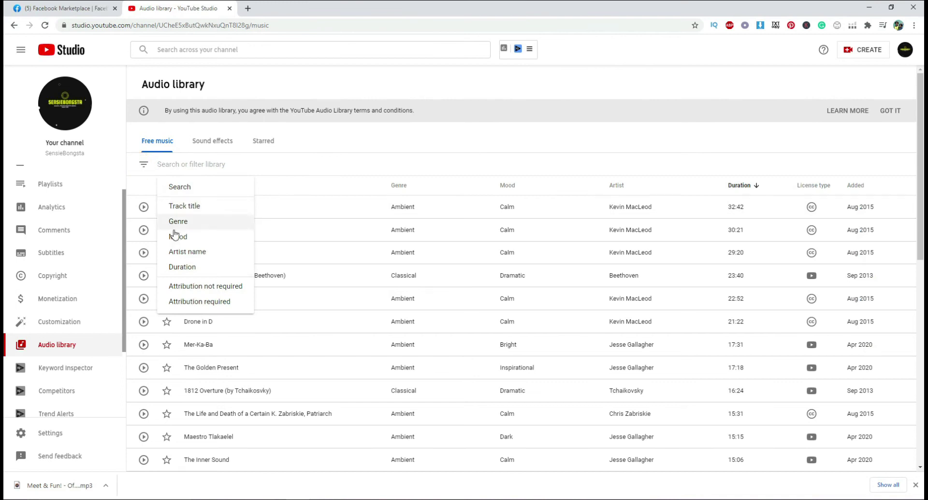
{"action": "left_click", "coordinate": [177, 237]}
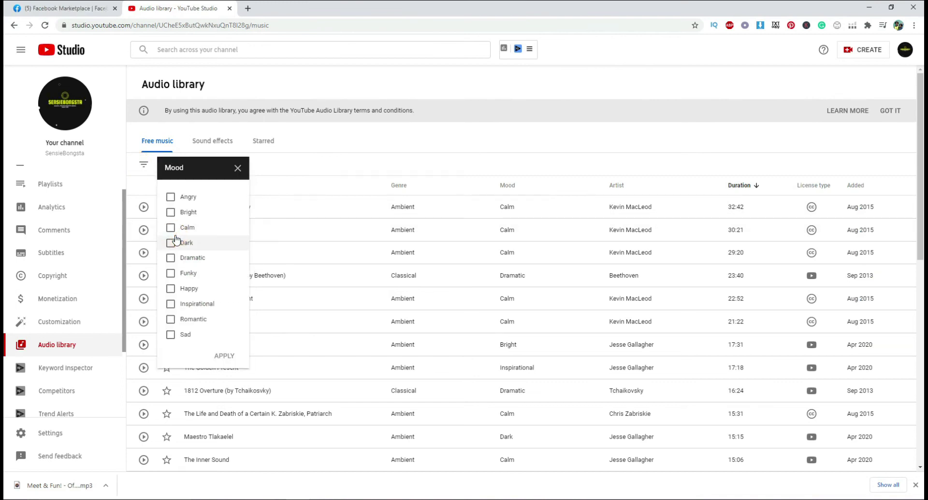
{"action": "left_click", "coordinate": [170, 289]}
{"action": "left_click", "coordinate": [216, 357]}
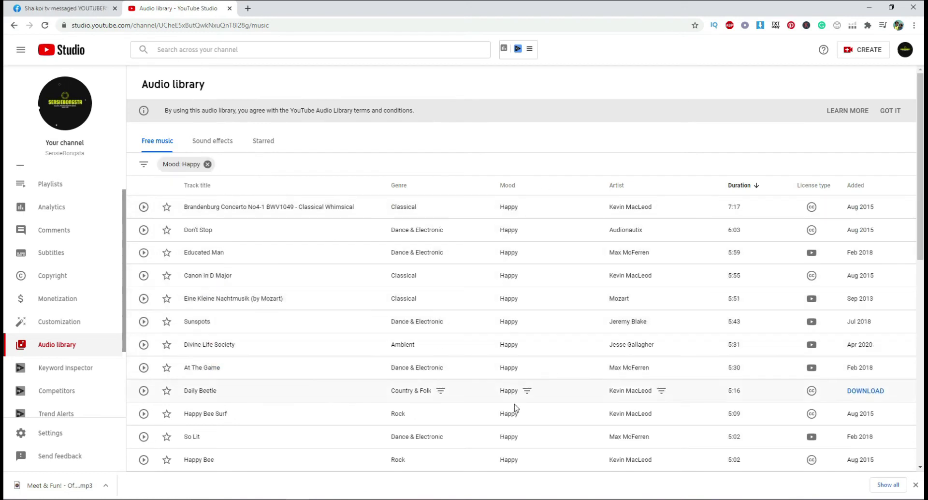
{"action": "scroll", "coordinate": [283, 286], "scroll_direction": "down", "scroll_amount": 3}
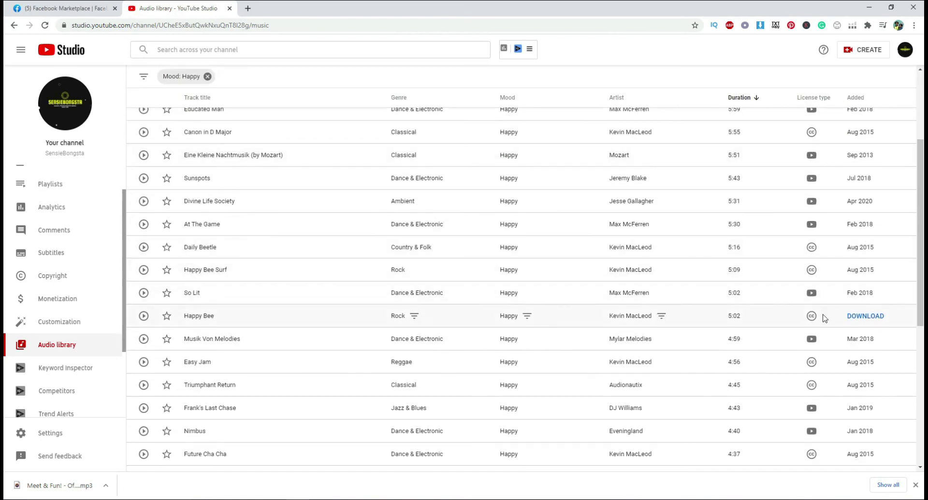
{"action": "scroll", "coordinate": [818, 135], "scroll_direction": "up", "scroll_amount": 1}
{"action": "scroll", "coordinate": [818, 135], "scroll_direction": "up", "scroll_amount": 1}
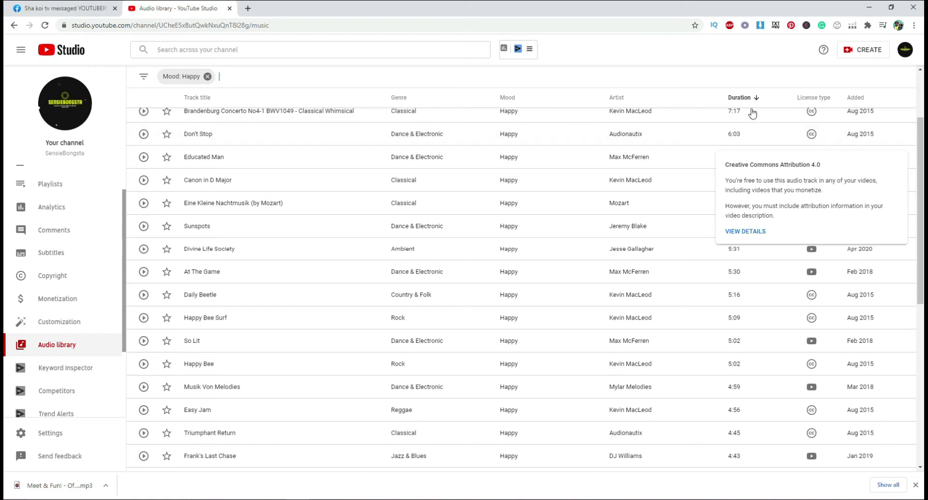
{"action": "left_click", "coordinate": [737, 232]}
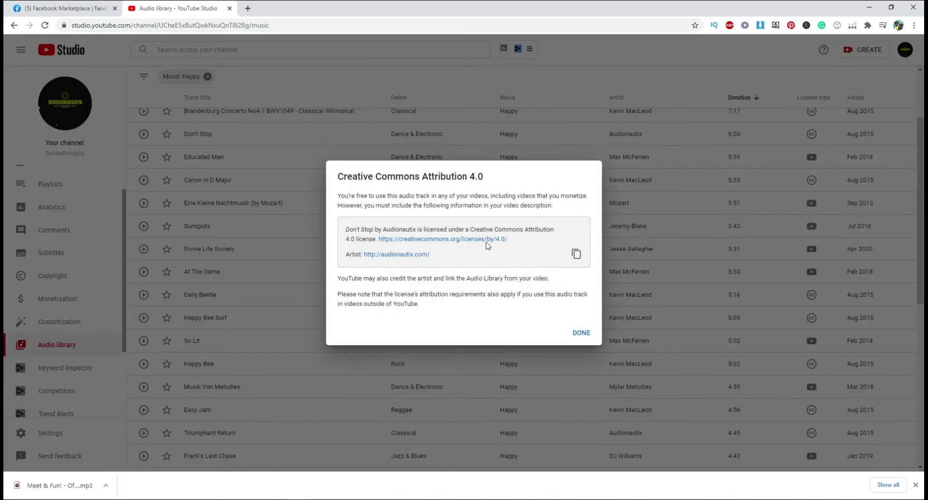
{"action": "left_click_drag", "start_coordinate": [434, 259], "coordinate": [350, 228]}
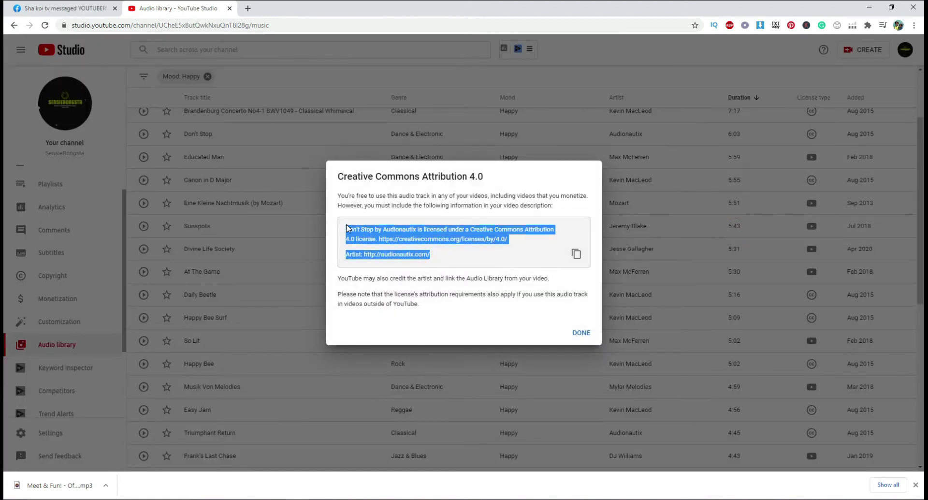
{"action": "left_click_drag", "start_coordinate": [357, 198], "coordinate": [463, 195]}
{"action": "left_click_drag", "start_coordinate": [430, 255], "coordinate": [407, 254]}
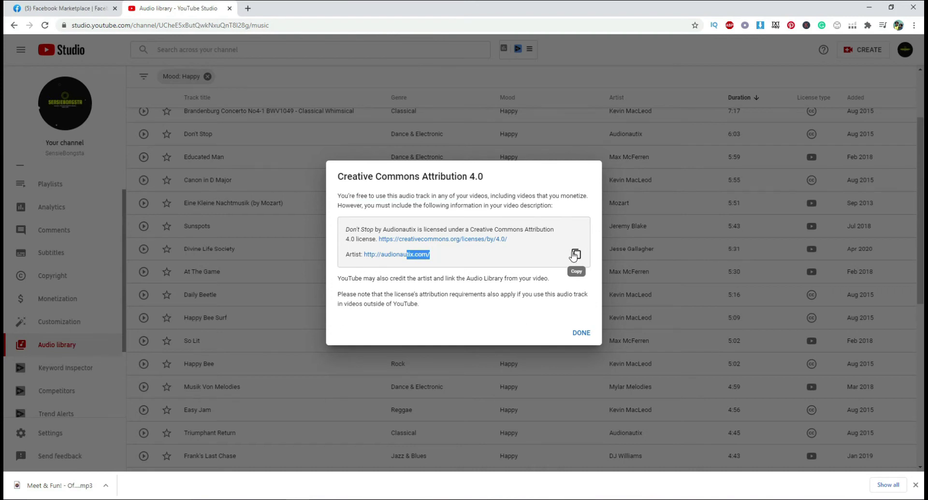
{"action": "left_click", "coordinate": [592, 332]}
{"action": "mouse_move", "coordinate": [811, 180]}
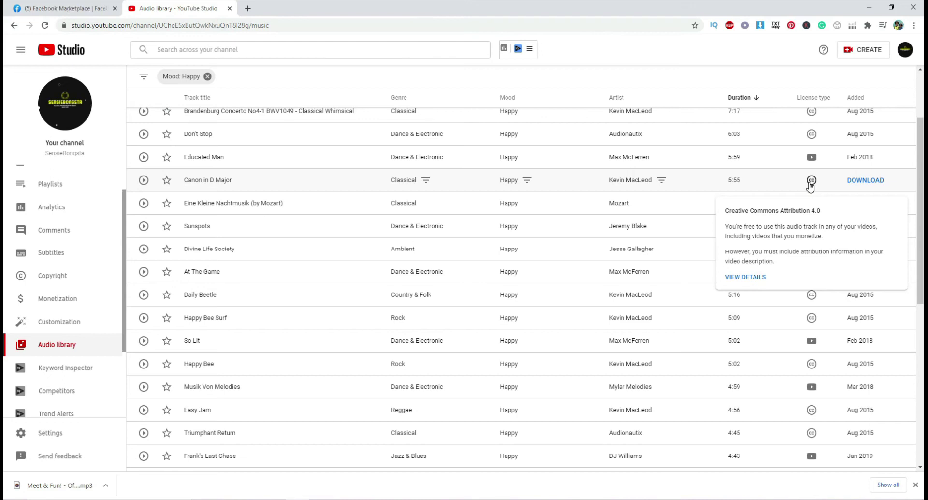
{"action": "mouse_move", "coordinate": [811, 156]}
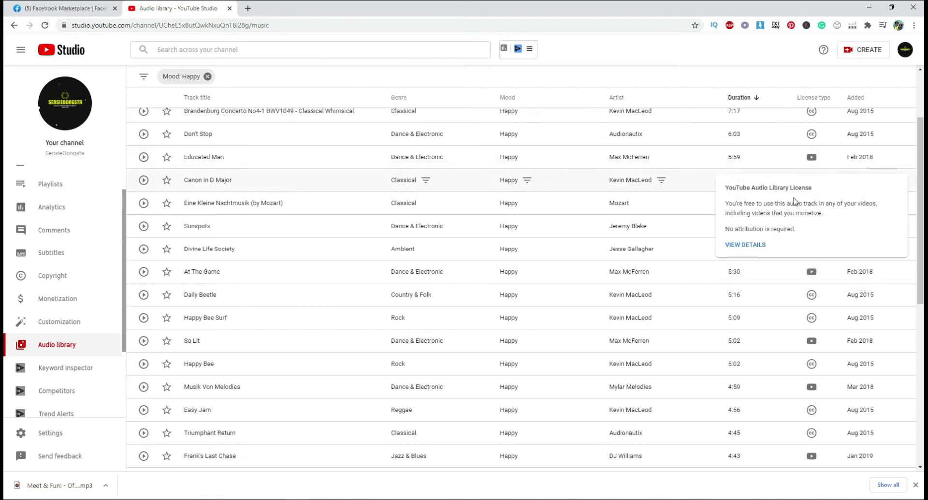
{"action": "left_click", "coordinate": [756, 245]}
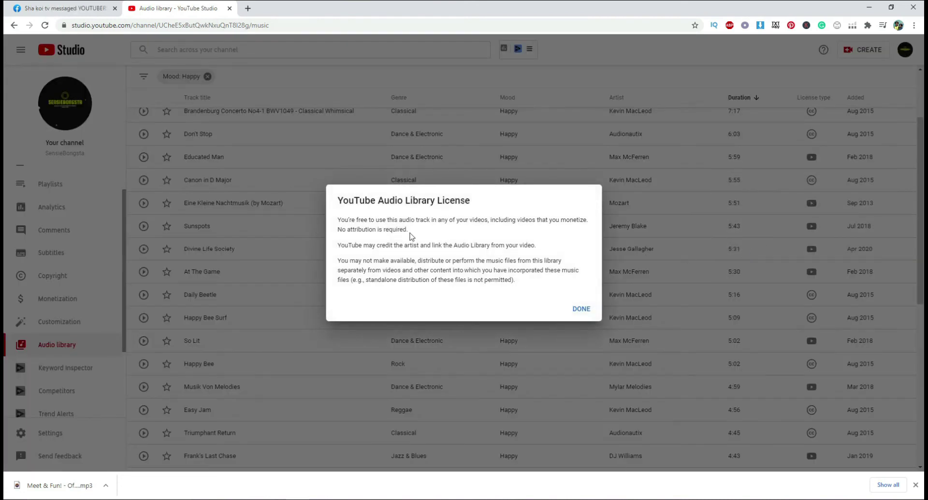
{"action": "left_click_drag", "start_coordinate": [345, 220], "coordinate": [519, 295]}
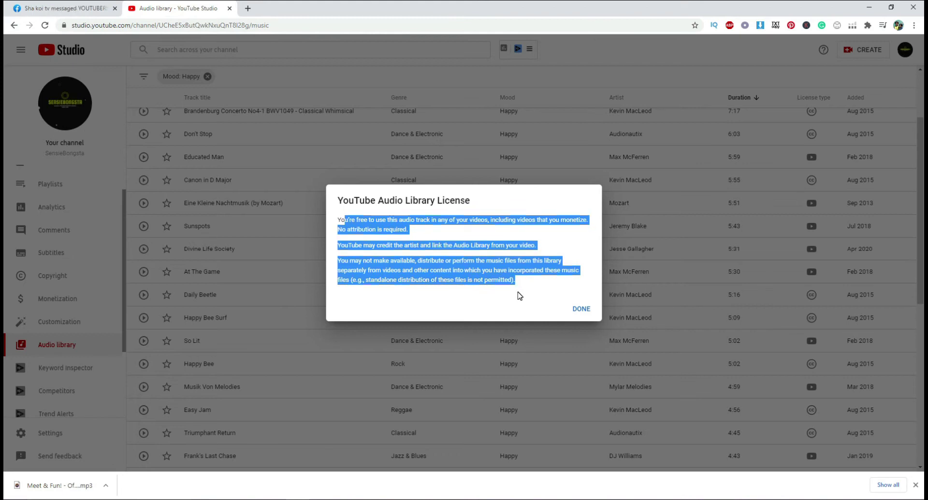
{"action": "left_click", "coordinate": [582, 309]}
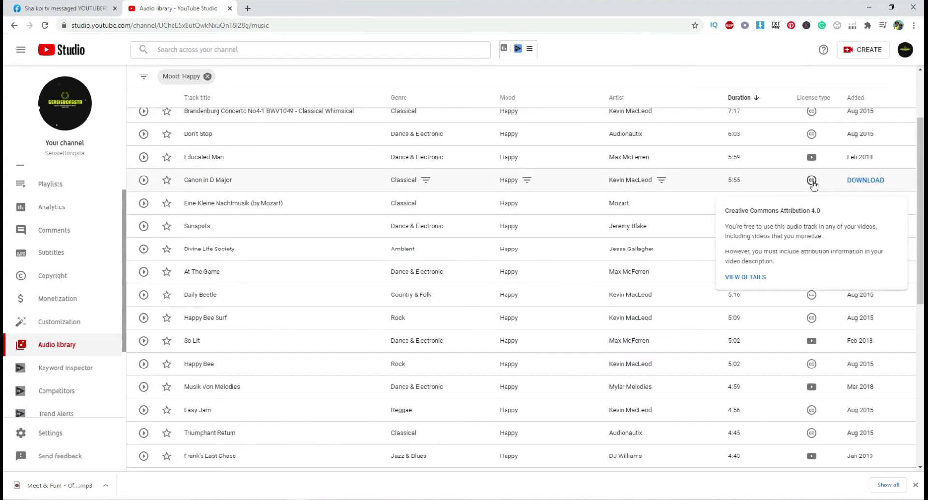
{"action": "scroll", "coordinate": [375, 244], "scroll_direction": "up", "scroll_amount": 2}
{"action": "scroll", "coordinate": [228, 338], "scroll_direction": "down", "scroll_amount": 4}
{"action": "scroll", "coordinate": [228, 338], "scroll_direction": "down", "scroll_amount": 4}
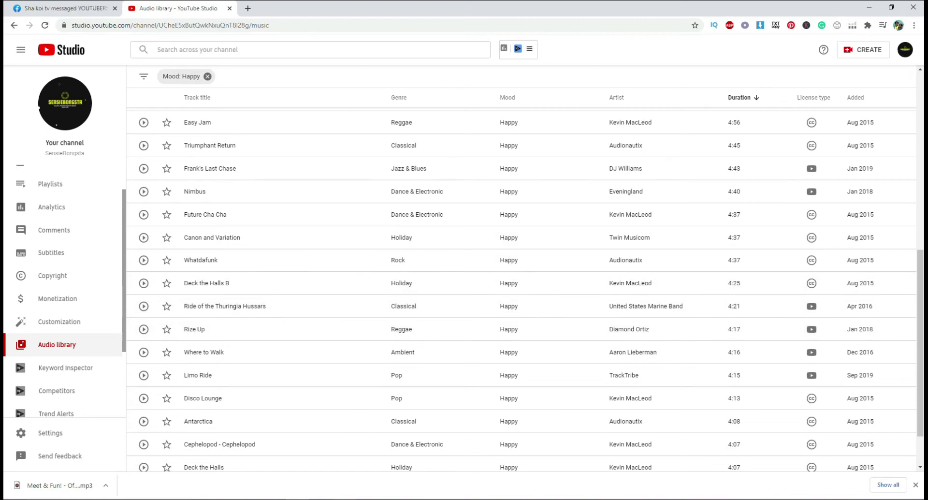
{"action": "scroll", "coordinate": [287, 369], "scroll_direction": "down", "scroll_amount": 2}
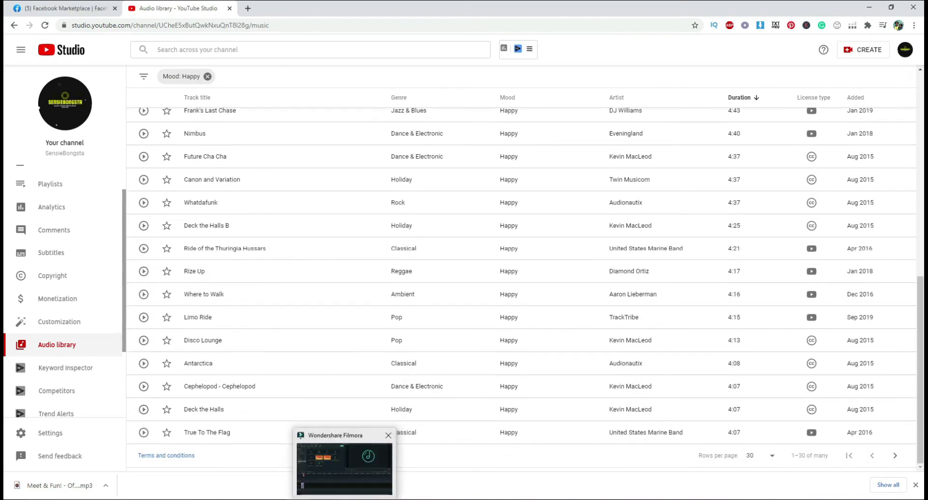
Place Meet & Fun! - Ofshane on Filmora's audio track at the start and play it
{"action": "left_click", "coordinate": [344, 466]}
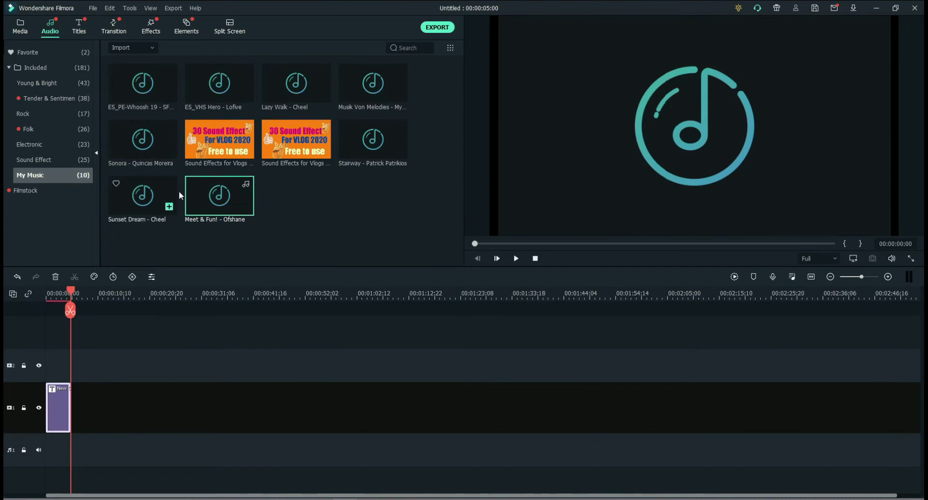
{"action": "left_click_drag", "start_coordinate": [196, 202], "coordinate": [51, 415]}
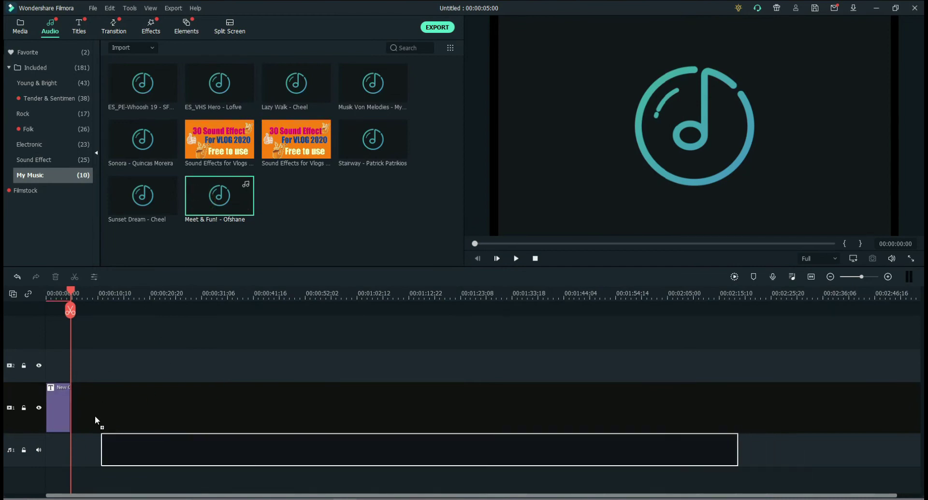
{"action": "left_click", "coordinate": [513, 260]}
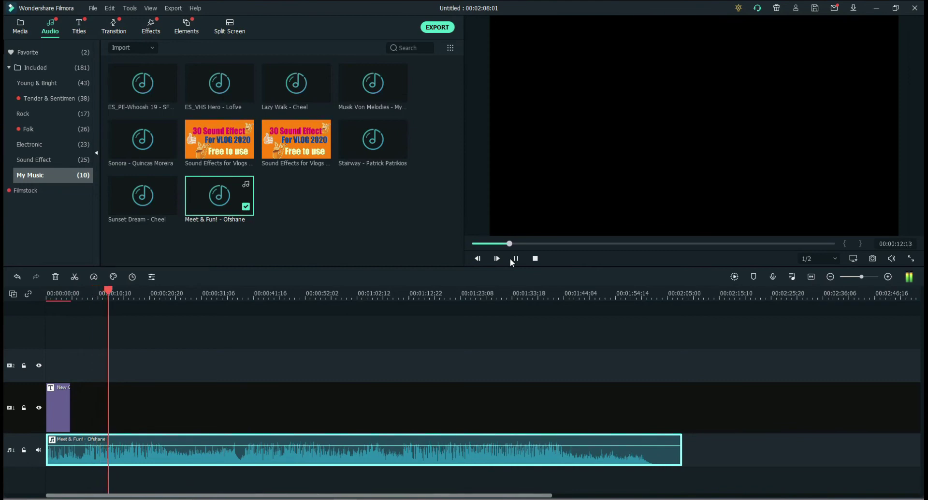
{"action": "left_click", "coordinate": [534, 258]}
Preview the music from about 7 s, 39 s, 1:07 and 1:42
{"action": "left_click", "coordinate": [47, 292]}
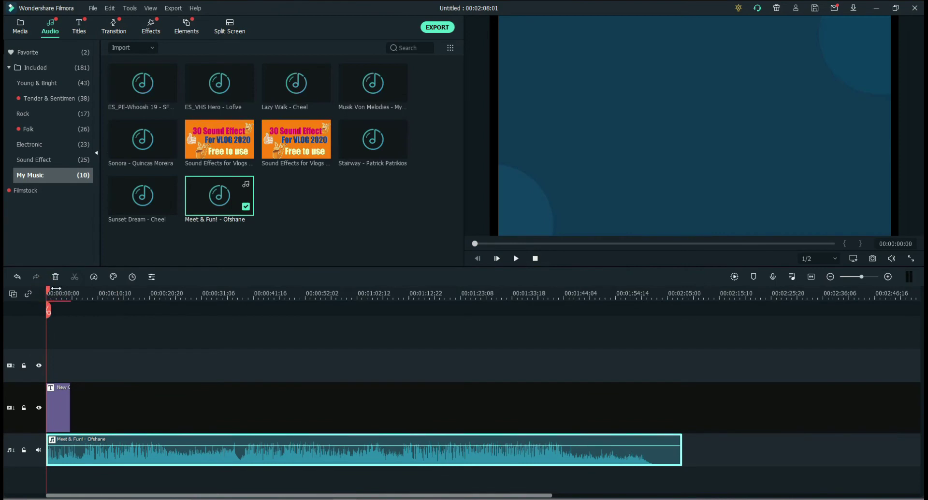
{"action": "left_click_drag", "start_coordinate": [48, 293], "coordinate": [83, 298]}
{"action": "key", "text": "space"}
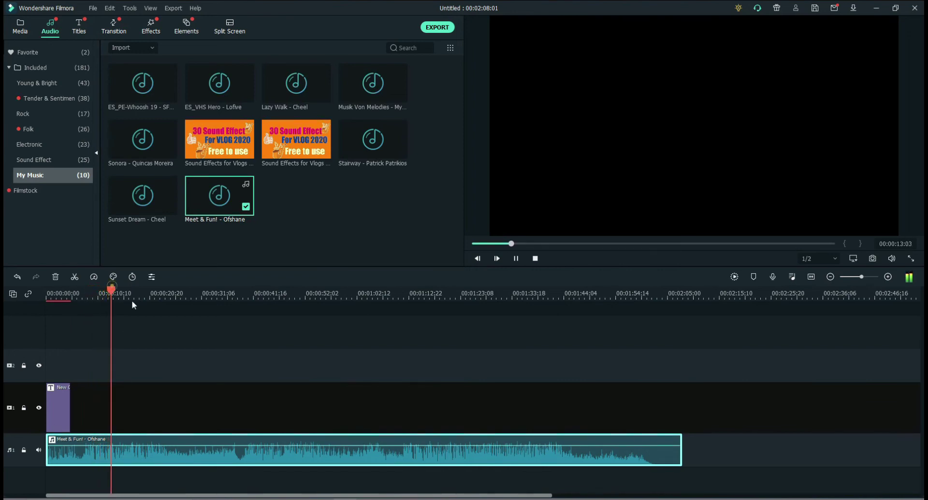
{"action": "left_click_drag", "start_coordinate": [115, 291], "coordinate": [242, 326]}
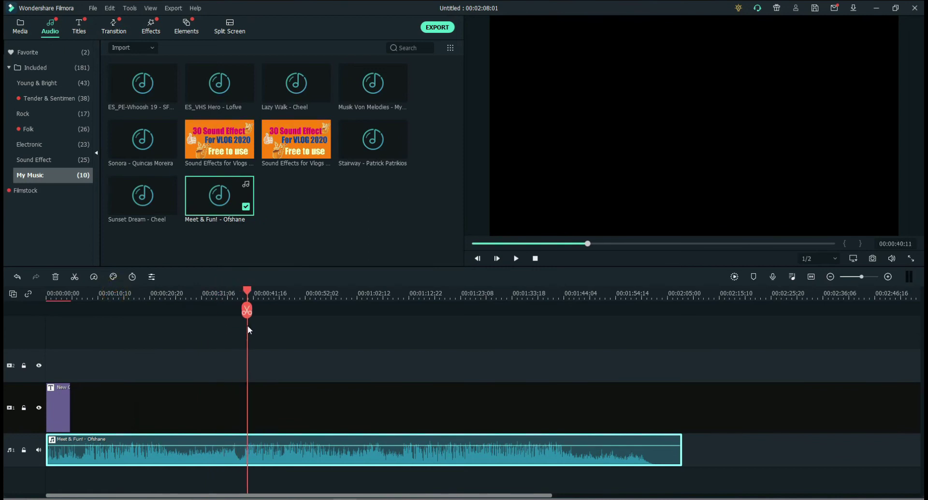
{"action": "key", "text": "space"}
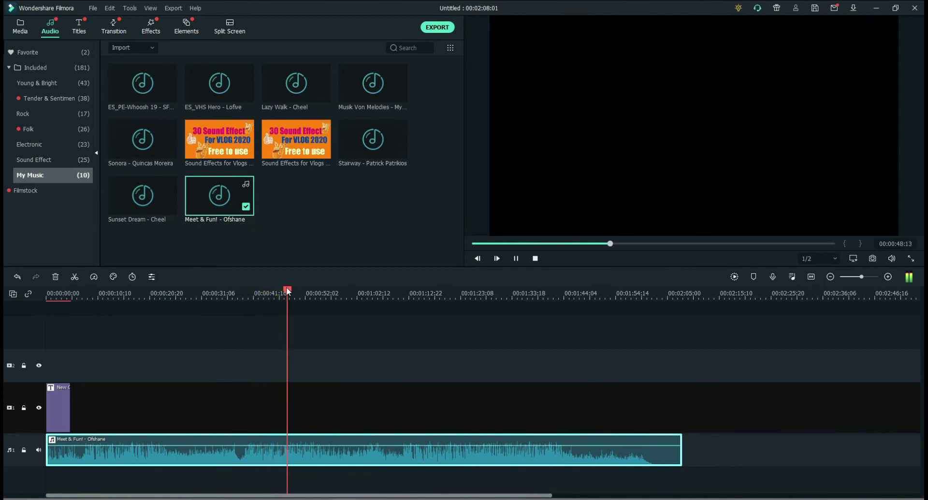
{"action": "mouse_move", "coordinate": [288, 288]}
{"action": "left_mouse_down"}
{"action": "mouse_move", "coordinate": [419, 315]}
{"action": "mouse_move", "coordinate": [395, 316]}
{"action": "left_mouse_up"}
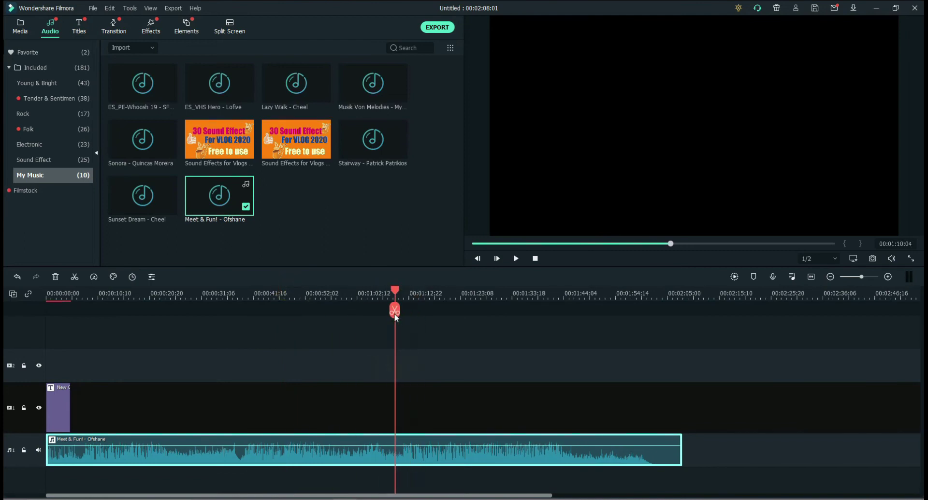
{"action": "key", "text": "space"}
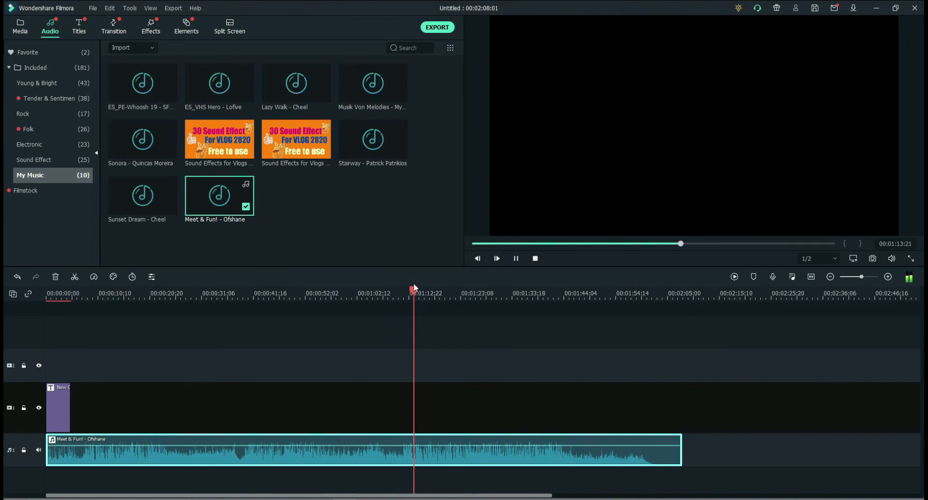
{"action": "left_click_drag", "start_coordinate": [420, 291], "coordinate": [384, 291]}
{"action": "key", "text": "space"}
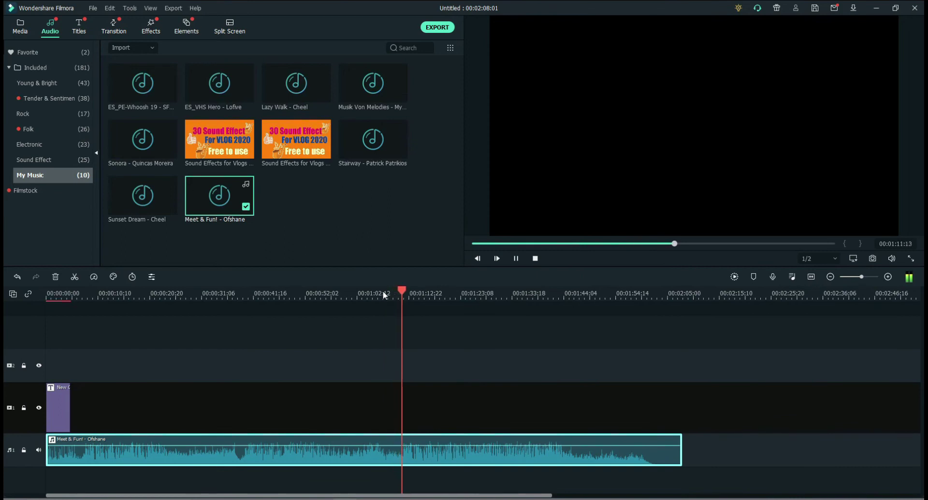
{"action": "left_click", "coordinate": [518, 319]}
{"action": "left_click", "coordinate": [554, 324]}
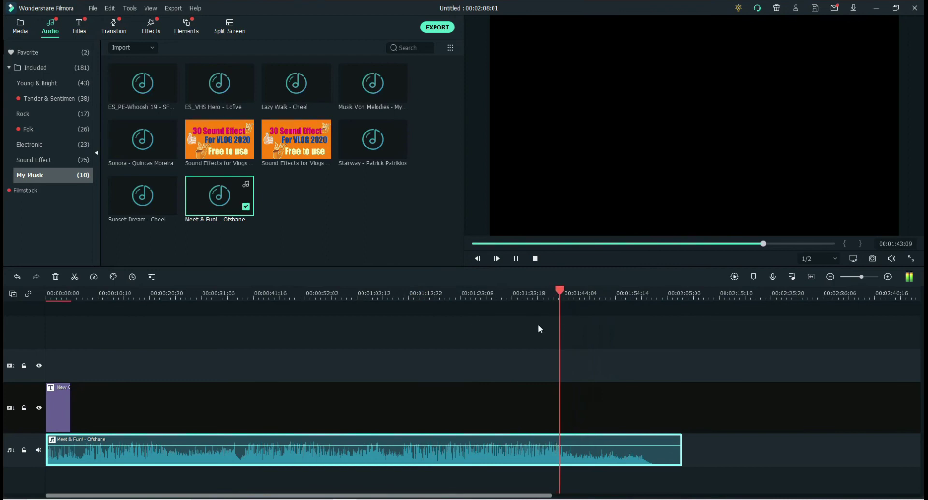
Play and pause around 1:10 in the music to locate the cut point
{"action": "left_click_drag", "start_coordinate": [565, 291], "coordinate": [392, 293]}
{"action": "key", "text": "space"}
{"action": "left_click_drag", "start_coordinate": [406, 292], "coordinate": [390, 292]}
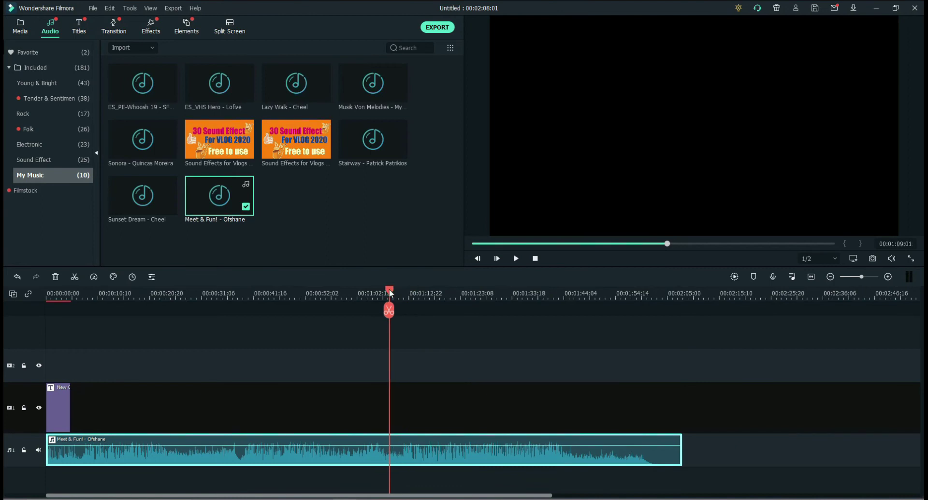
{"action": "key", "text": "space"}
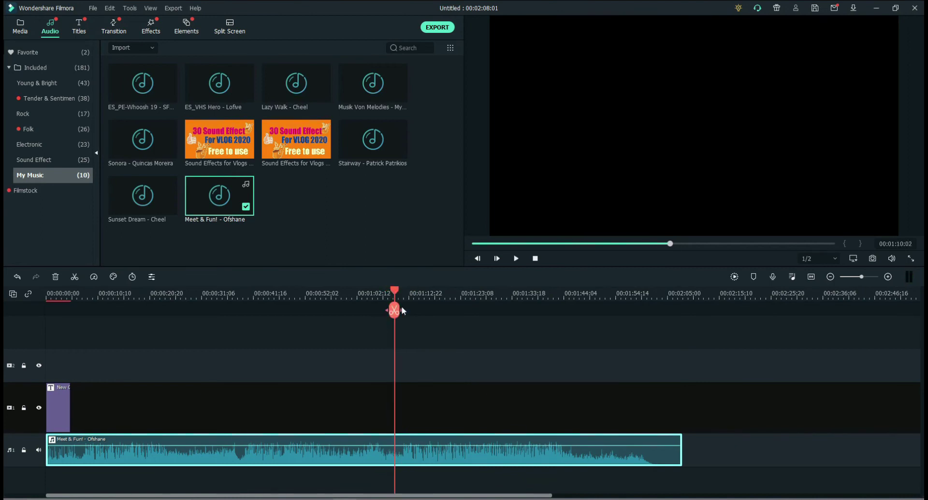
{"action": "key", "text": "space"}
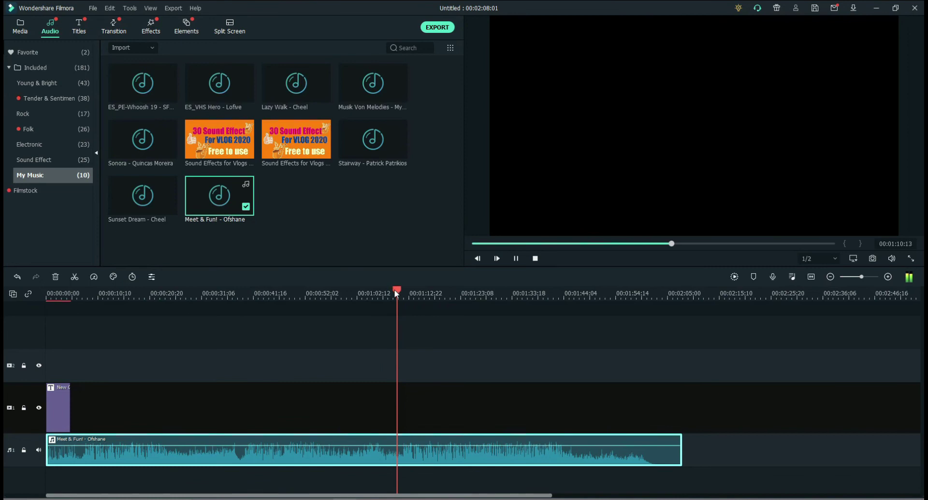
{"action": "key", "text": "space"}
{"action": "left_click_drag", "start_coordinate": [397, 287], "coordinate": [385, 291]}
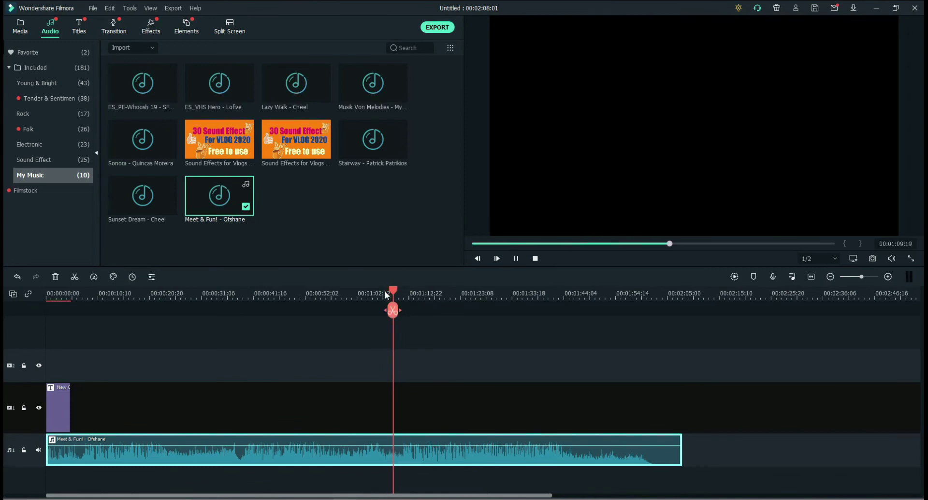
{"action": "key", "text": "space"}
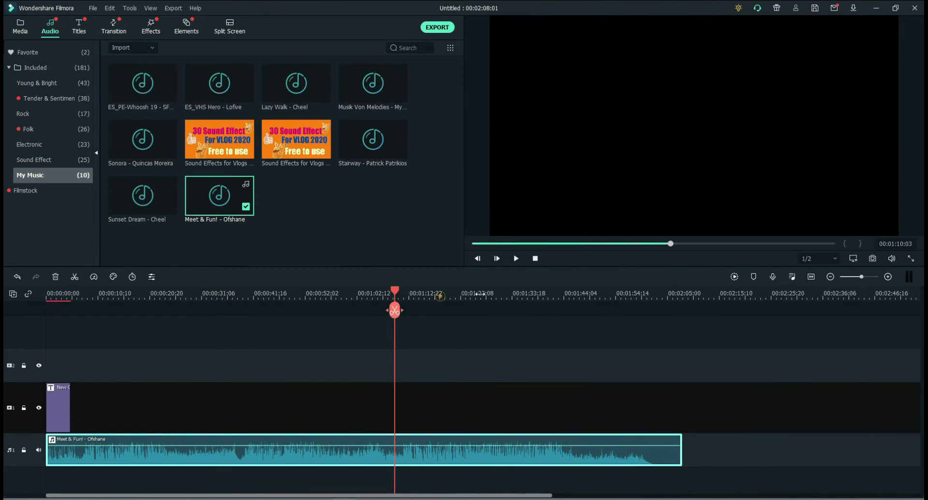
Zoom the timeline and set the playhead exactly at 00:01:10:00
{"action": "scroll", "coordinate": [510, 290], "scroll_direction": "up", "scroll_amount": 3}
{"action": "left_click", "coordinate": [425, 292]}
{"action": "scroll", "coordinate": [425, 292], "scroll_direction": "up", "scroll_amount": 2}
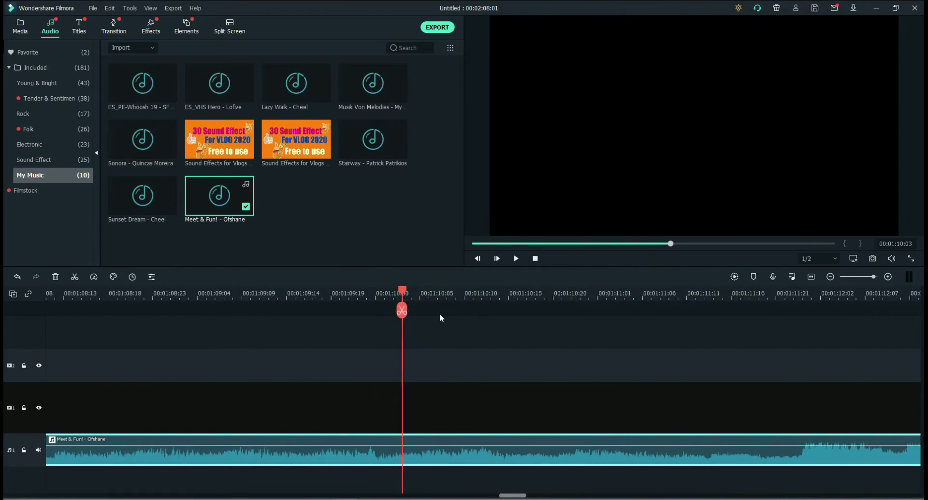
{"action": "left_click_drag", "start_coordinate": [518, 289], "coordinate": [358, 290]}
{"action": "key", "text": "space"}
{"action": "key", "text": "space"}
{"action": "key", "text": "space"}
{"action": "left_click_drag", "start_coordinate": [679, 296], "coordinate": [210, 292]}
{"action": "key", "text": "space"}
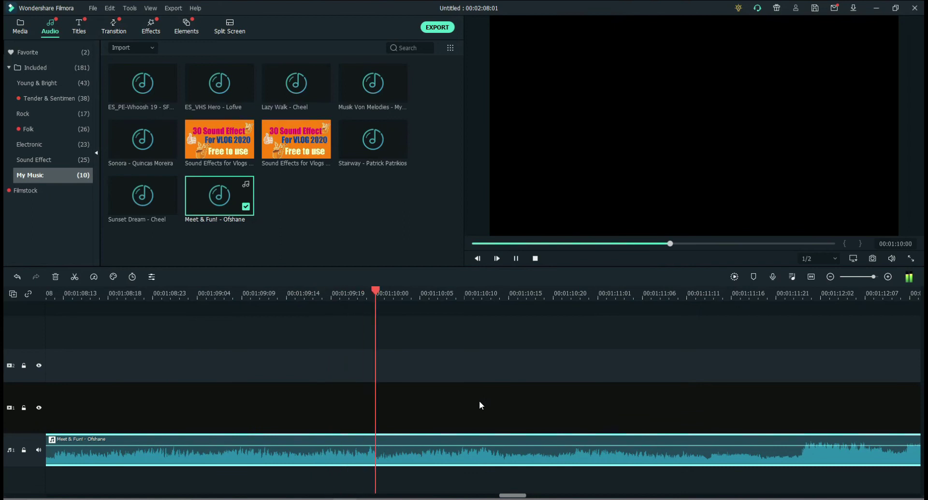
{"action": "key", "text": "space"}
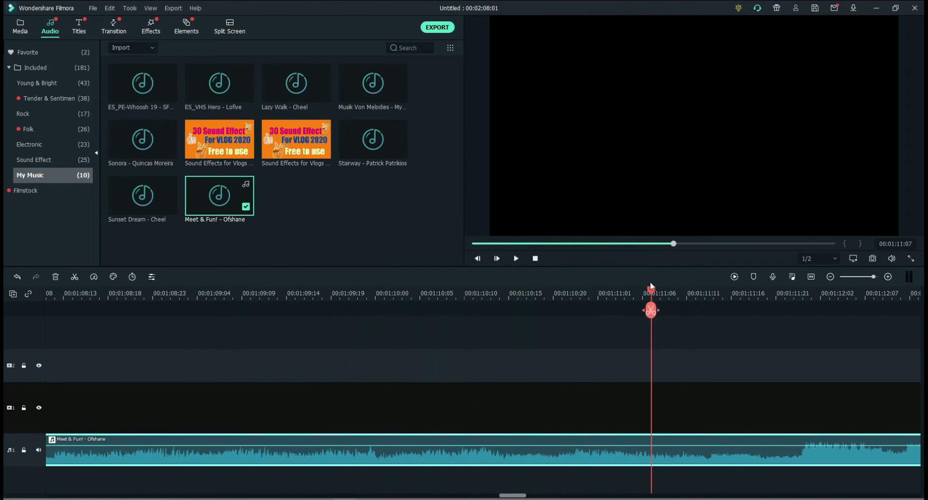
{"action": "left_click_drag", "start_coordinate": [651, 289], "coordinate": [319, 293]}
{"action": "key", "text": "space"}
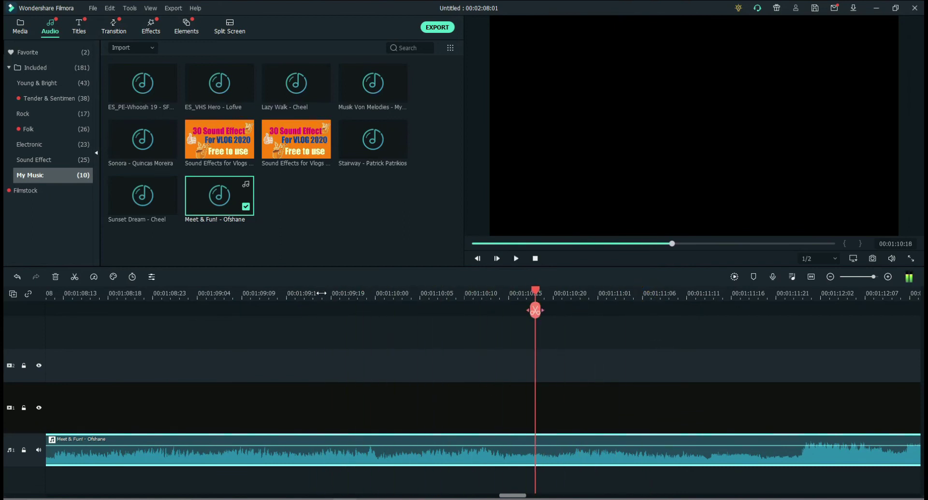
{"action": "left_click_drag", "start_coordinate": [535, 296], "coordinate": [376, 294]}
{"action": "key", "text": "space"}
{"action": "key", "text": "space"}
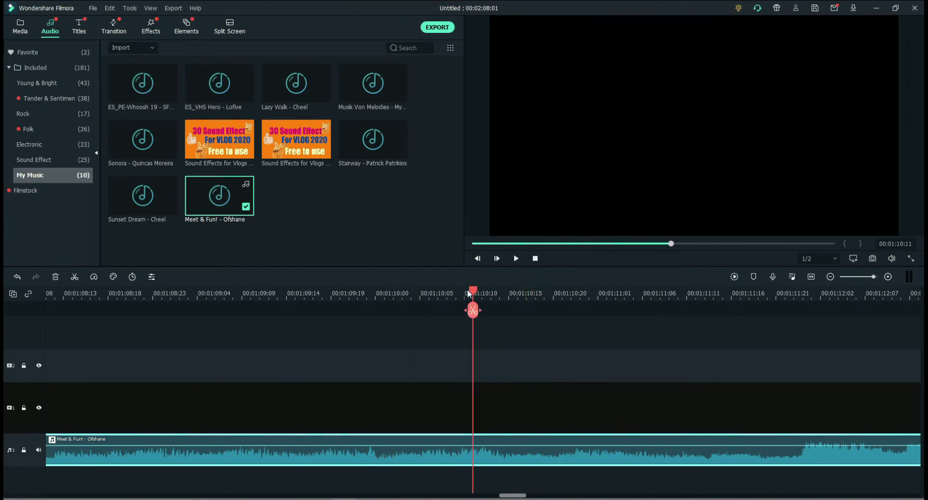
{"action": "scroll", "coordinate": [468, 290], "scroll_direction": "down", "scroll_amount": 3}
{"action": "scroll", "coordinate": [555, 305], "scroll_direction": "up", "scroll_amount": 4}
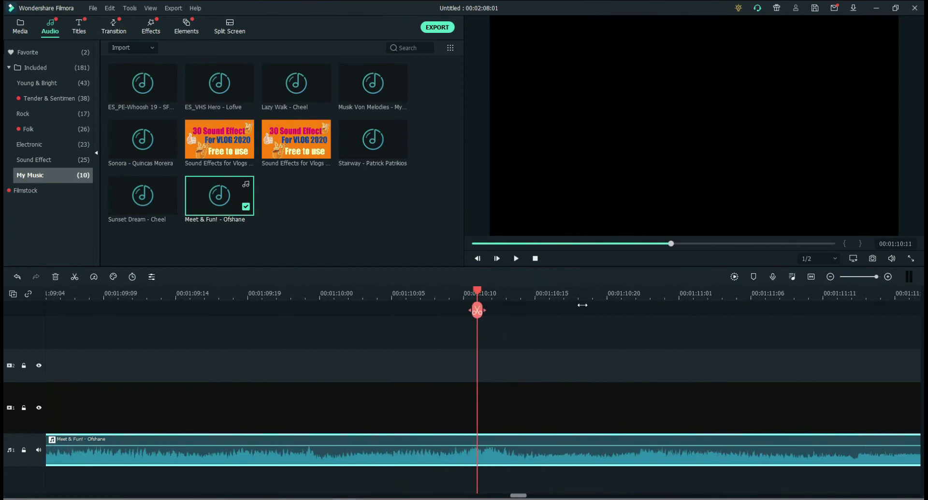
{"action": "left_click_drag", "start_coordinate": [477, 293], "coordinate": [331, 294]}
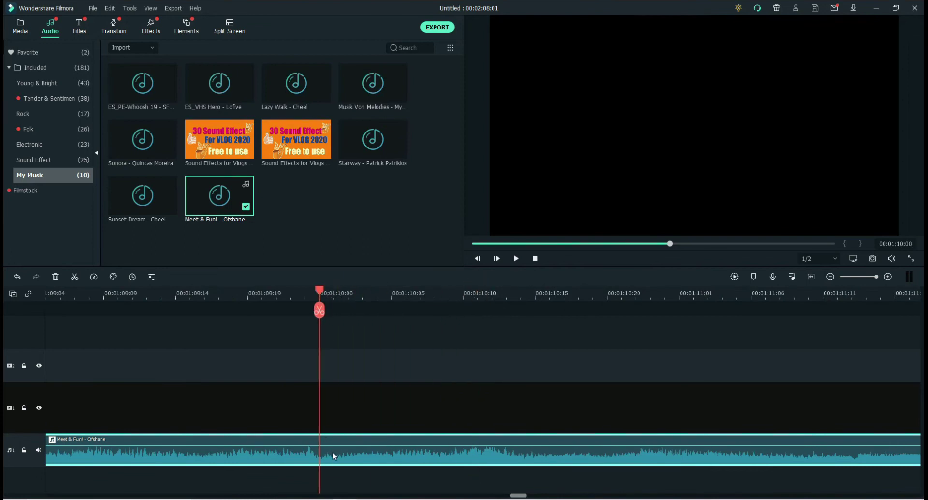
Split the music clip at 1:10:00 and select the portion before the cut
{"action": "double_click", "coordinate": [332, 454]}
{"action": "left_click", "coordinate": [319, 311]}
{"action": "left_click", "coordinate": [440, 258]}
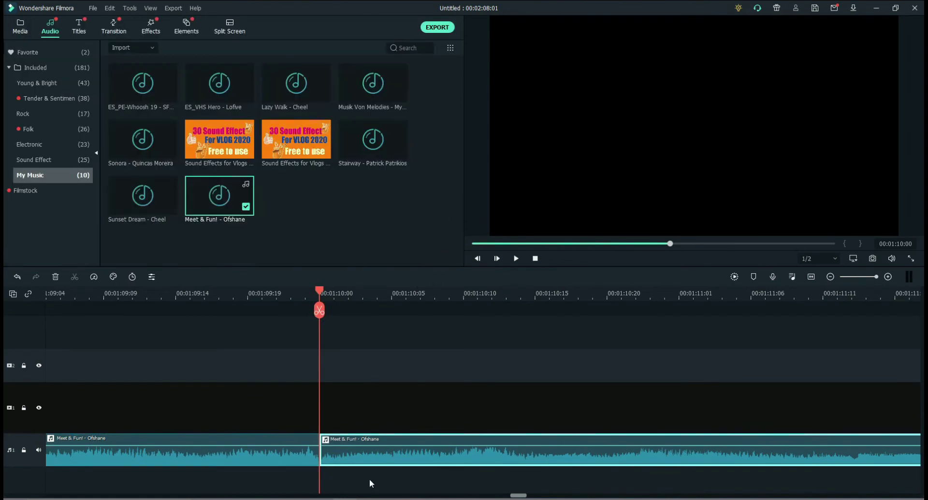
{"action": "left_click", "coordinate": [289, 453]}
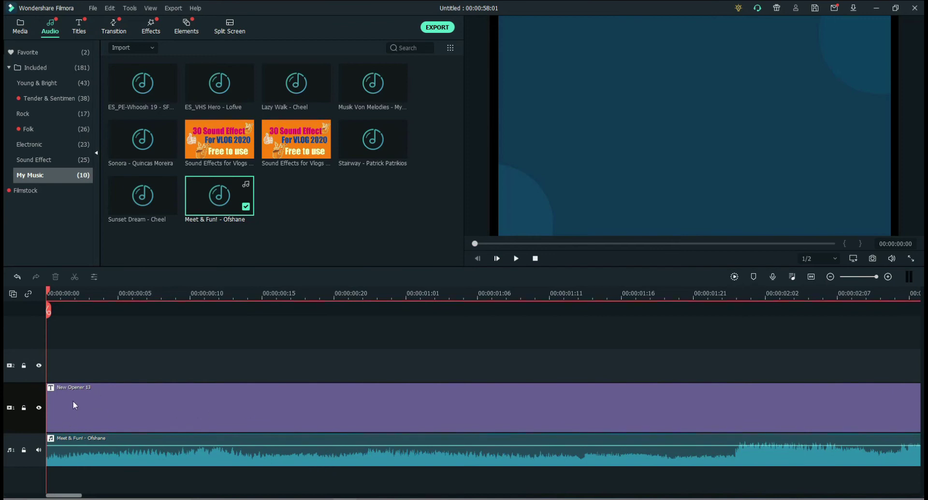
Play the intro from the beginning a couple of times to review it
{"action": "key", "text": "space"}
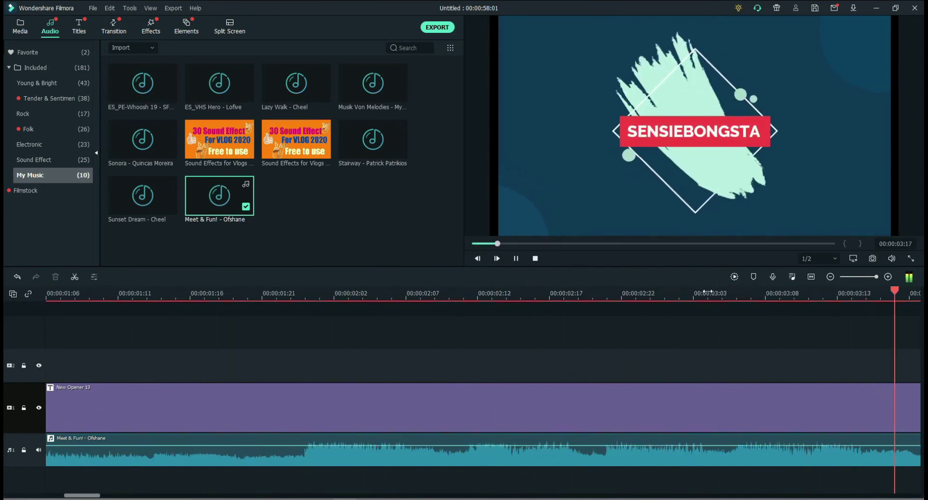
{"action": "scroll", "coordinate": [708, 291], "scroll_direction": "down", "scroll_amount": 5}
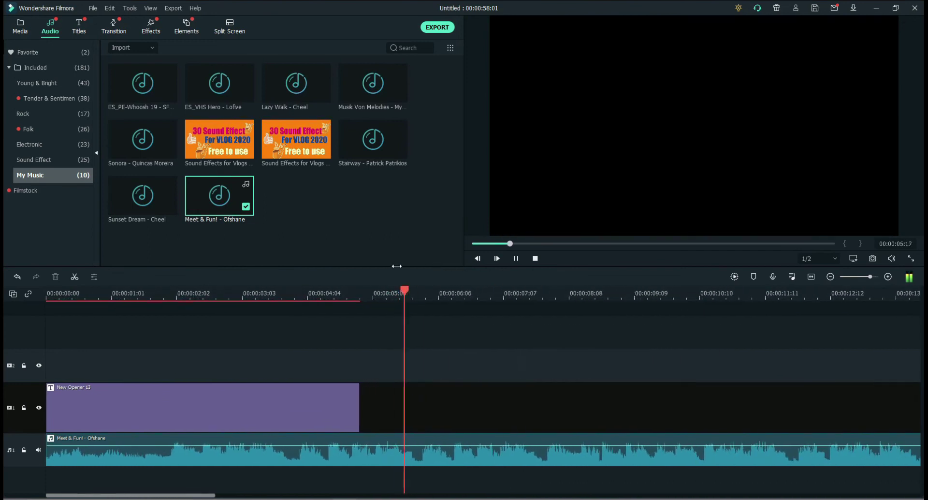
{"action": "left_click_drag", "start_coordinate": [453, 292], "coordinate": [16, 301]}
{"action": "key", "text": "space"}
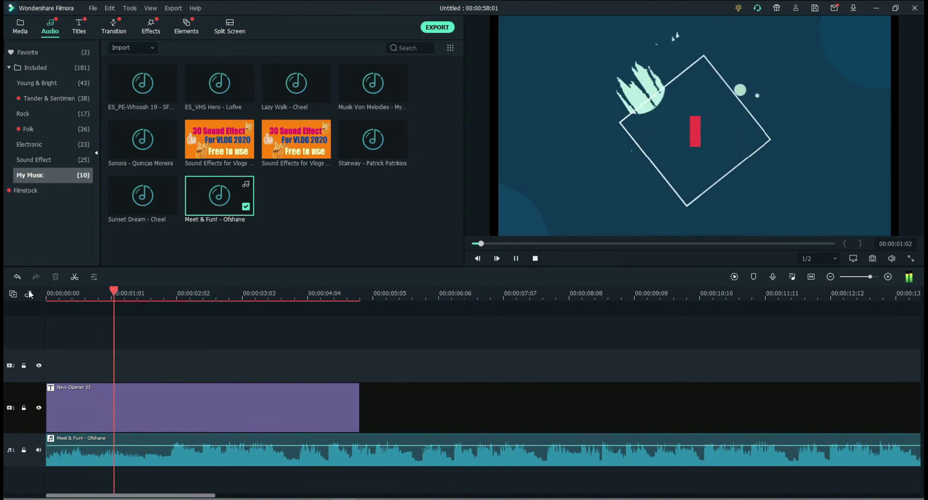
{"action": "key", "text": "space"}
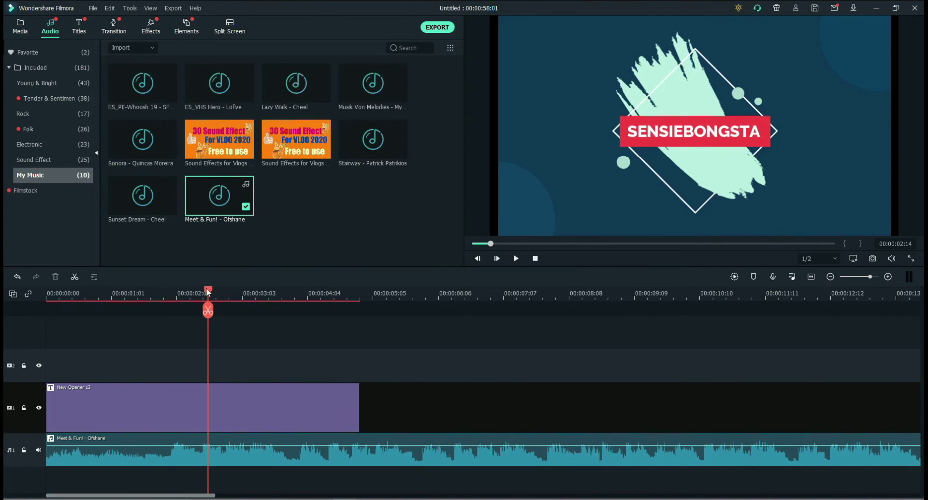
{"action": "left_click_drag", "start_coordinate": [207, 292], "coordinate": [4, 292]}
{"action": "key", "text": "space"}
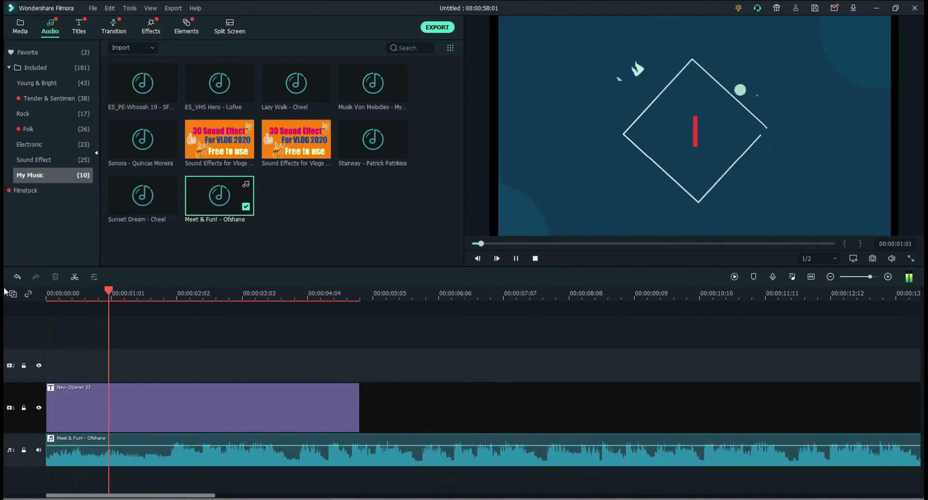
{"action": "key", "text": "space"}
{"action": "key", "text": "space"}
{"action": "key", "text": "space"}
Scrub through the title reveal around 1:11–1:14, then open the opener title for editing
{"action": "left_click_drag", "start_coordinate": [211, 292], "coordinate": [138, 293]}
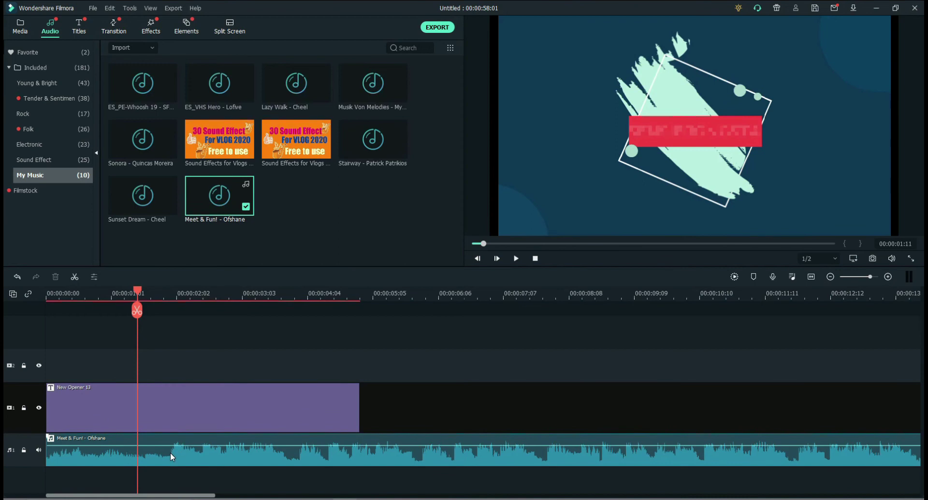
{"action": "mouse_move", "coordinate": [134, 290]}
{"action": "left_mouse_down"}
{"action": "mouse_move", "coordinate": [172, 295]}
{"action": "mouse_move", "coordinate": [124, 295]}
{"action": "left_mouse_up"}
{"action": "key", "text": "space"}
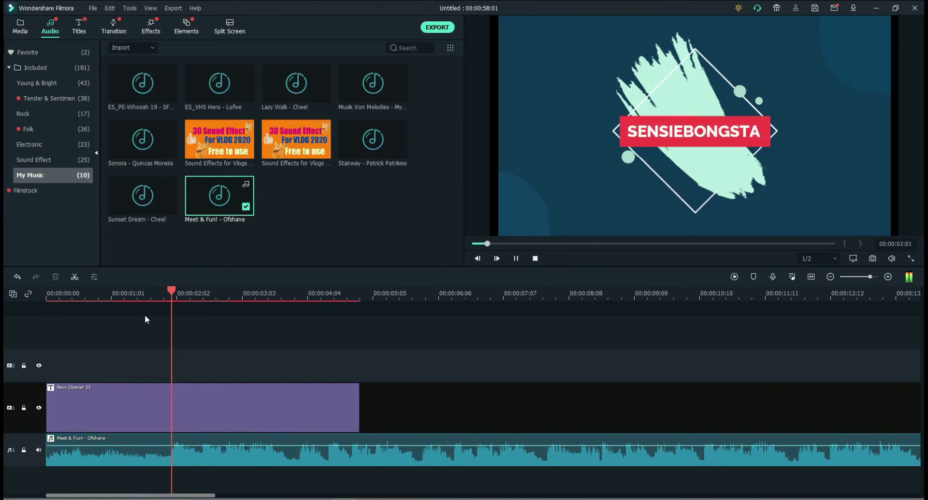
{"action": "left_click_drag", "start_coordinate": [202, 290], "coordinate": [146, 290]}
{"action": "key", "text": "space"}
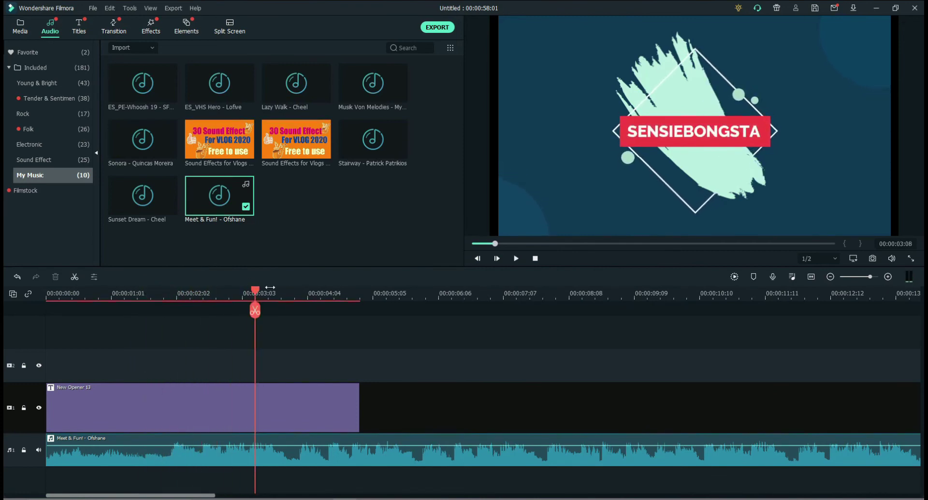
{"action": "key", "text": "Home"}
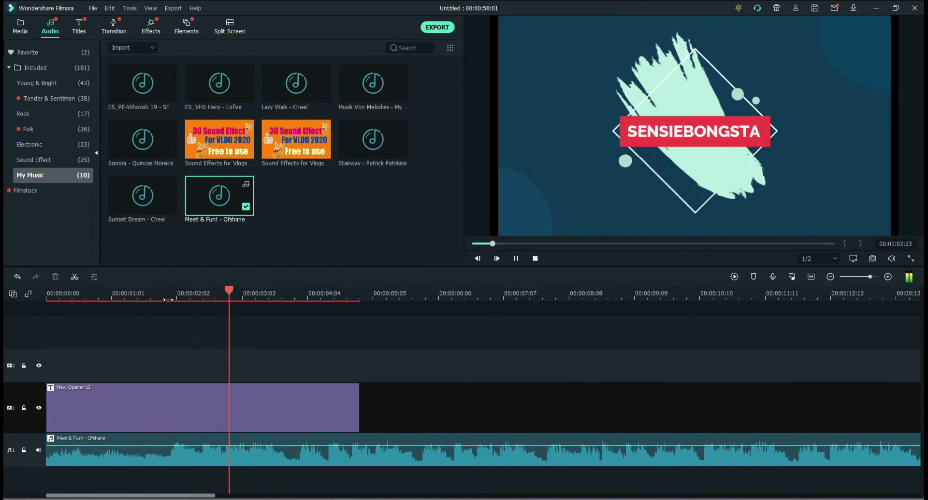
{"action": "left_click", "coordinate": [495, 259]}
{"action": "double_click", "coordinate": [669, 136]}
Preview the title in Advanced Text Edit and adjust the SENSIEBONGSTA layer's entrance timing
{"action": "left_click", "coordinate": [390, 258]}
{"action": "key", "text": "space"}
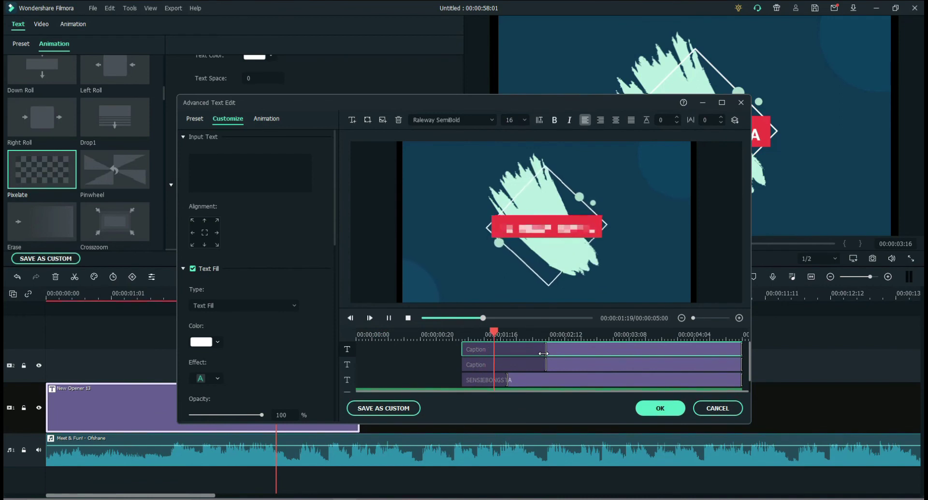
{"action": "key", "text": "space"}
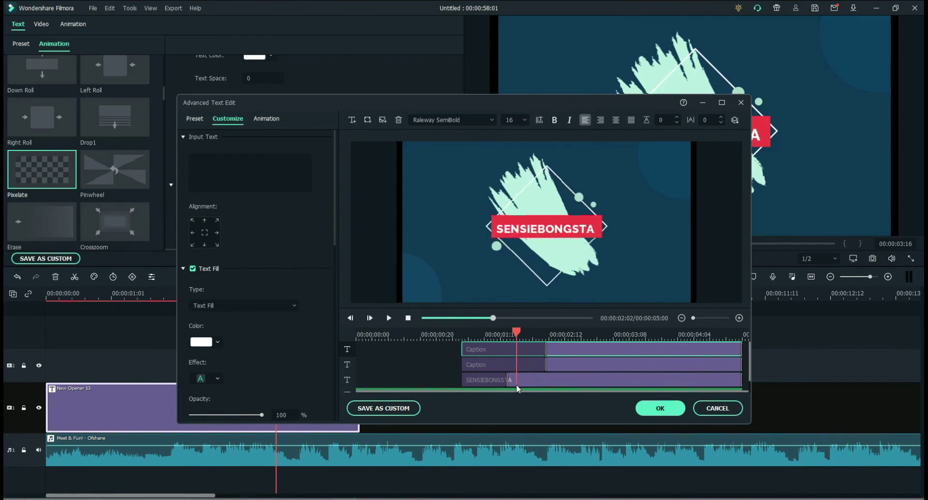
{"action": "left_click_drag", "start_coordinate": [507, 380], "coordinate": [515, 379]}
{"action": "left_click", "coordinate": [512, 379]}
{"action": "left_click", "coordinate": [514, 334]}
{"action": "key", "text": "space"}
{"action": "left_click", "coordinate": [508, 379]}
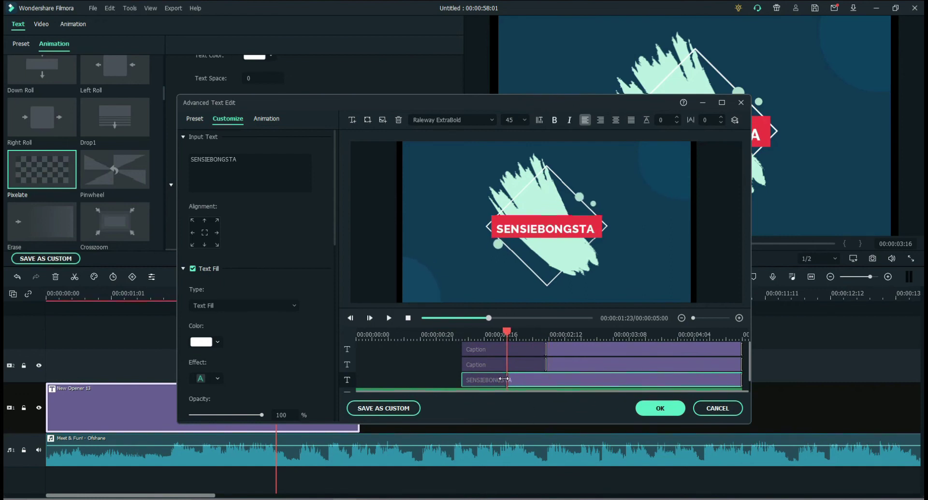
{"action": "left_click_drag", "start_coordinate": [508, 340], "coordinate": [343, 332]}
{"action": "key", "text": "space"}
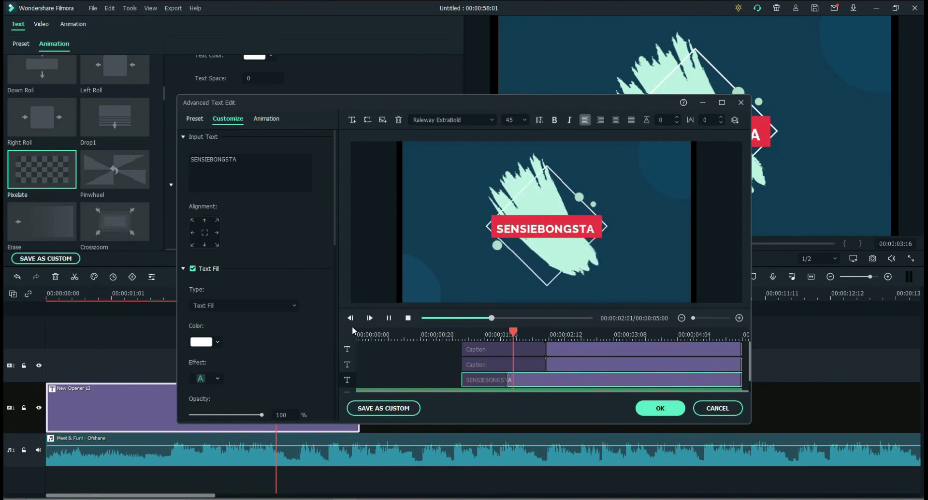
{"action": "key", "text": "space"}
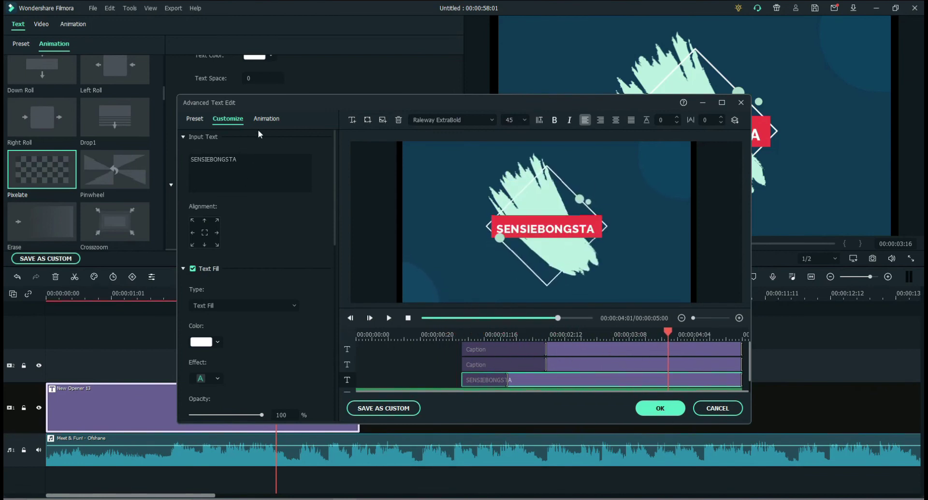
Try Pinwheel, then apply the Pixelate animation to the SENSIEBONGSTA text
{"action": "left_click", "coordinate": [557, 230]}
{"action": "mouse_move", "coordinate": [290, 314]}
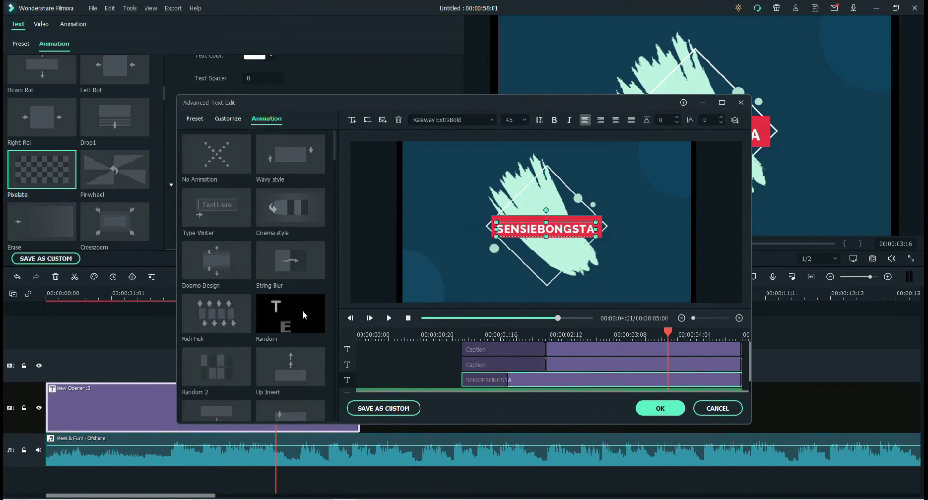
{"action": "scroll", "coordinate": [246, 236], "scroll_direction": "down", "scroll_amount": 5}
{"action": "left_click", "coordinate": [296, 372]}
{"action": "left_click", "coordinate": [219, 373]}
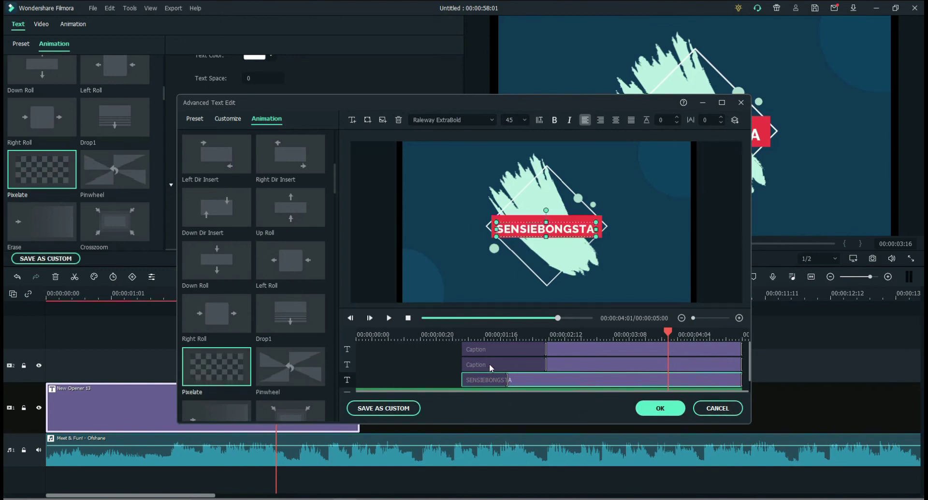
Replay the Pixelate reveal in the editor preview several times
{"action": "left_click_drag", "start_coordinate": [670, 330], "coordinate": [368, 344]}
{"action": "key", "text": "space"}
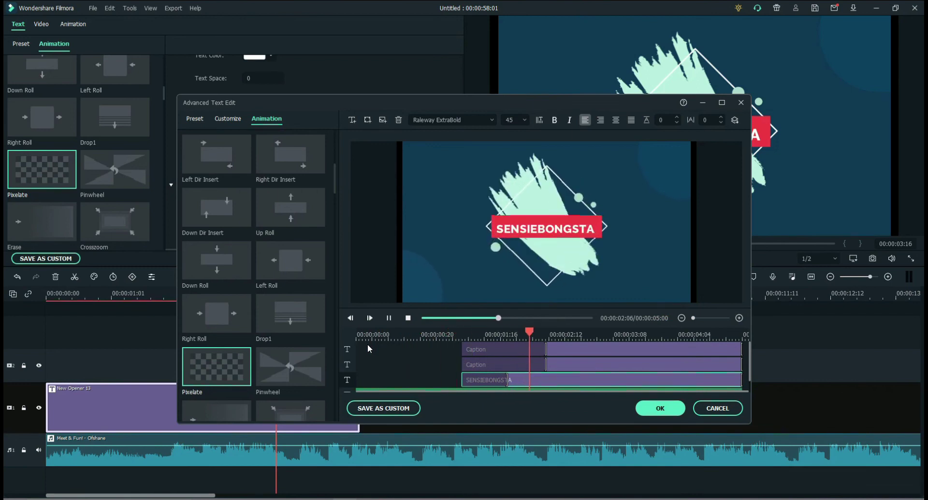
{"action": "key", "text": "space"}
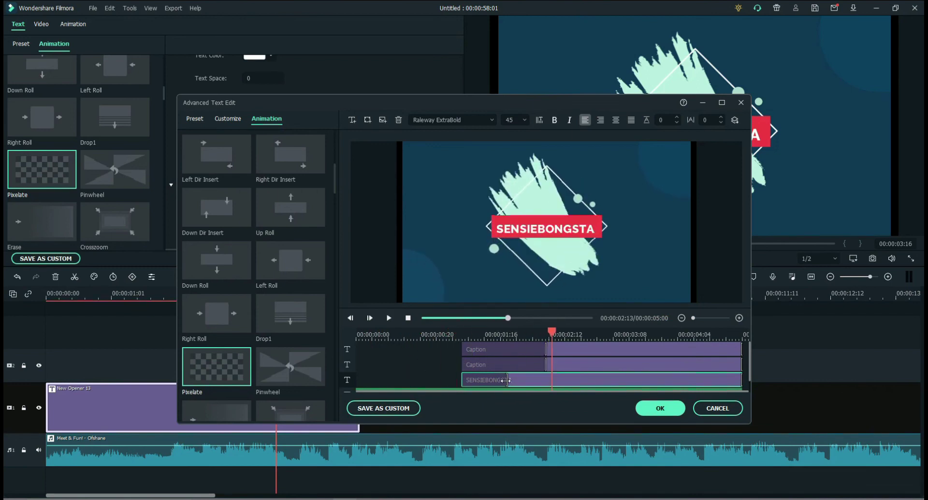
{"action": "left_click_drag", "start_coordinate": [506, 380], "coordinate": [498, 380]}
{"action": "left_click", "coordinate": [382, 335]}
{"action": "key", "text": "space"}
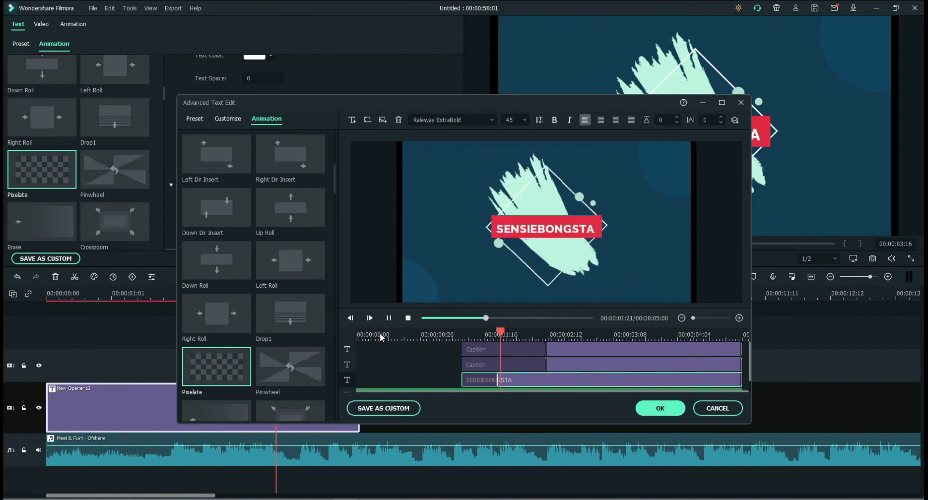
{"action": "key", "text": "space"}
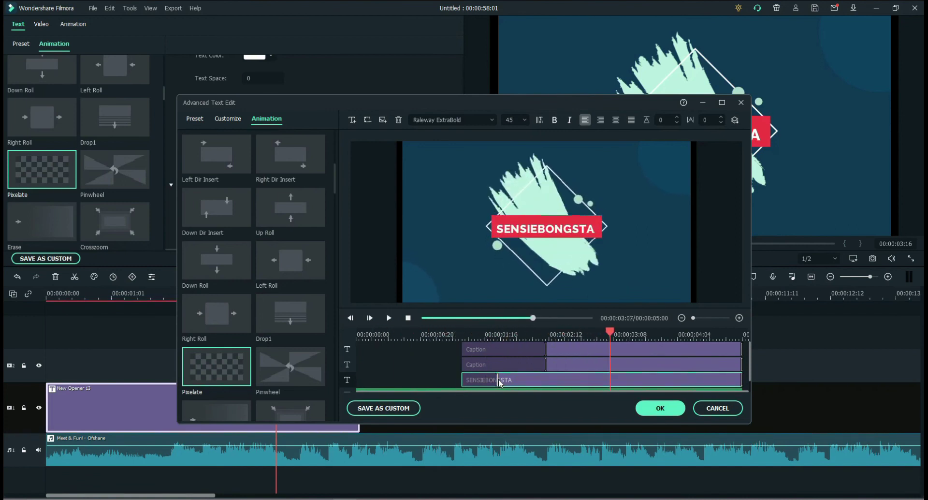
{"action": "left_click", "coordinate": [497, 379]}
{"action": "left_click", "coordinate": [493, 379]}
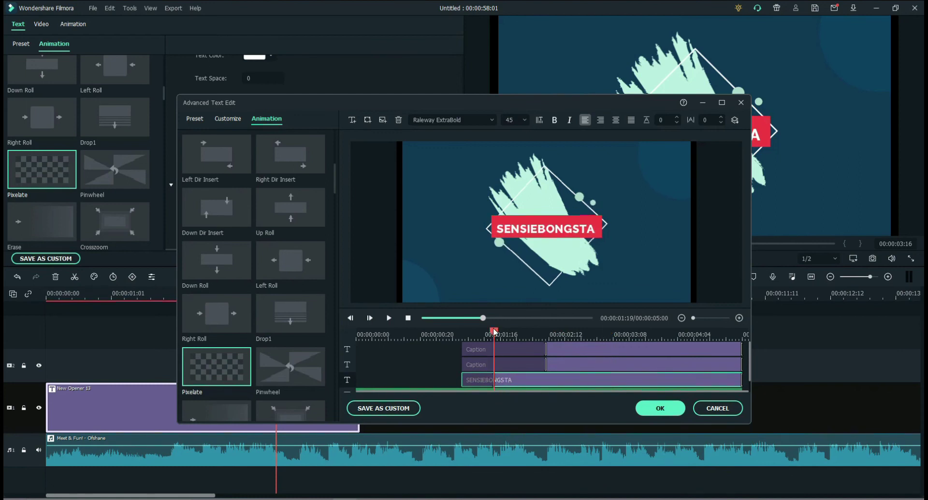
{"action": "left_click_drag", "start_coordinate": [494, 332], "coordinate": [415, 332]}
{"action": "key", "text": "space"}
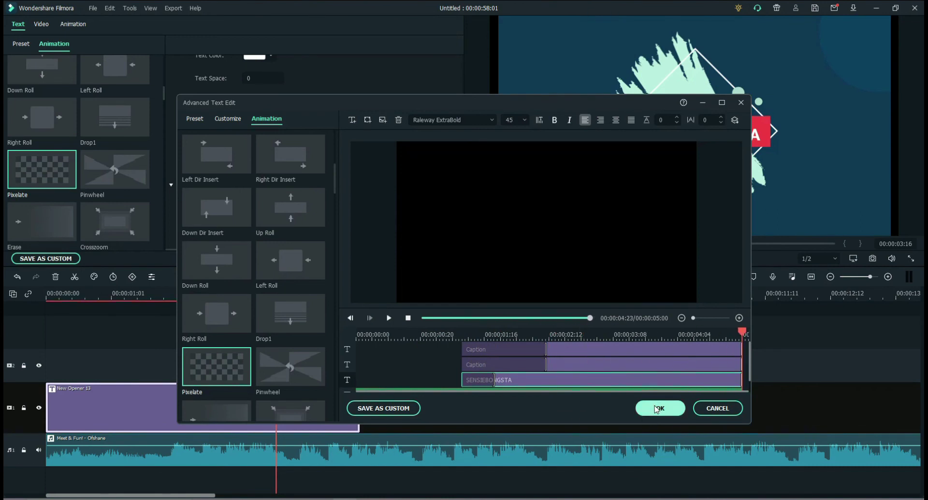
Nudge the SENSIEBONGSTA title slightly with arrow keys and confirm the edits
{"action": "left_click", "coordinate": [656, 408]}
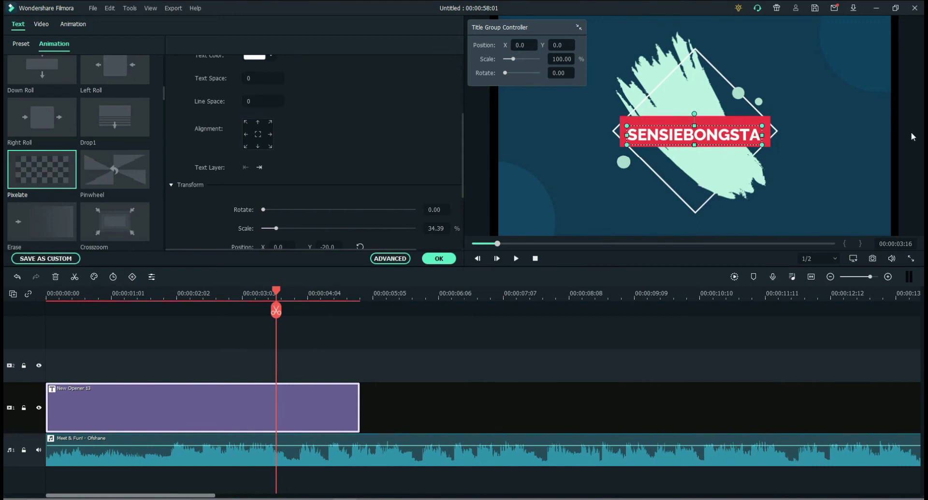
{"action": "key", "text": "Up"}
{"action": "key", "text": "Up"}
{"action": "key", "text": "Up"}
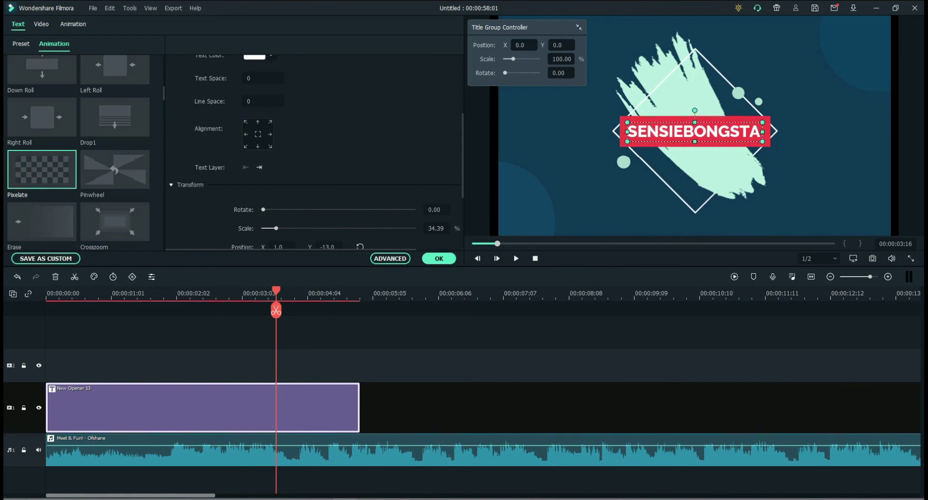
{"action": "key", "text": "Right"}
{"action": "key", "text": "Down"}
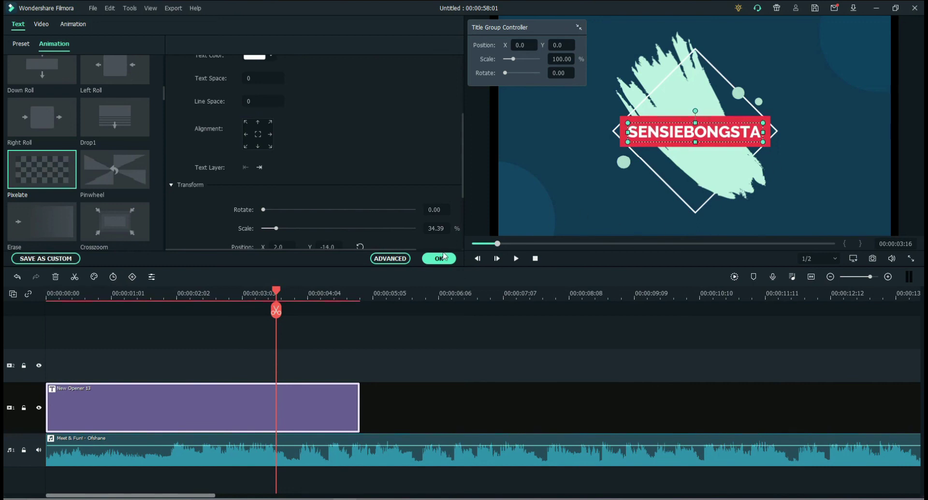
{"action": "left_click", "coordinate": [443, 259]}
Play the project back from the start past the title's end
{"action": "left_click", "coordinate": [275, 293]}
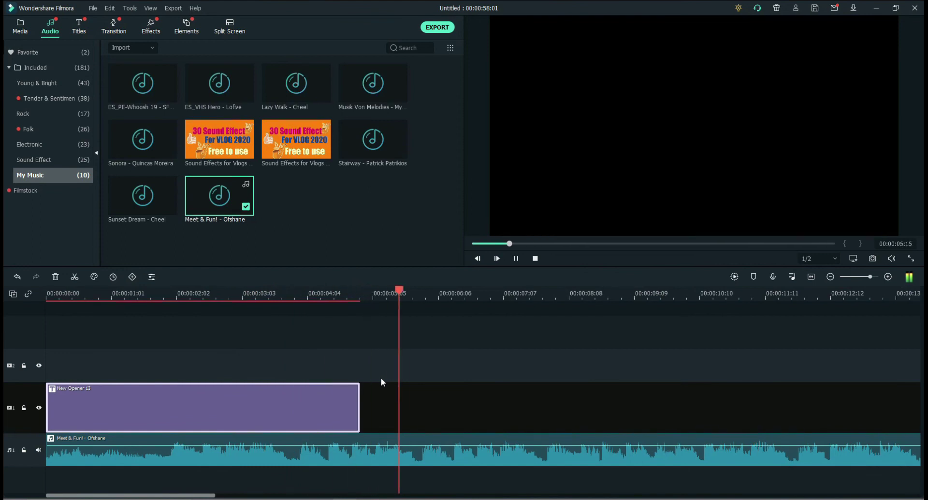
{"action": "left_click", "coordinate": [469, 289]}
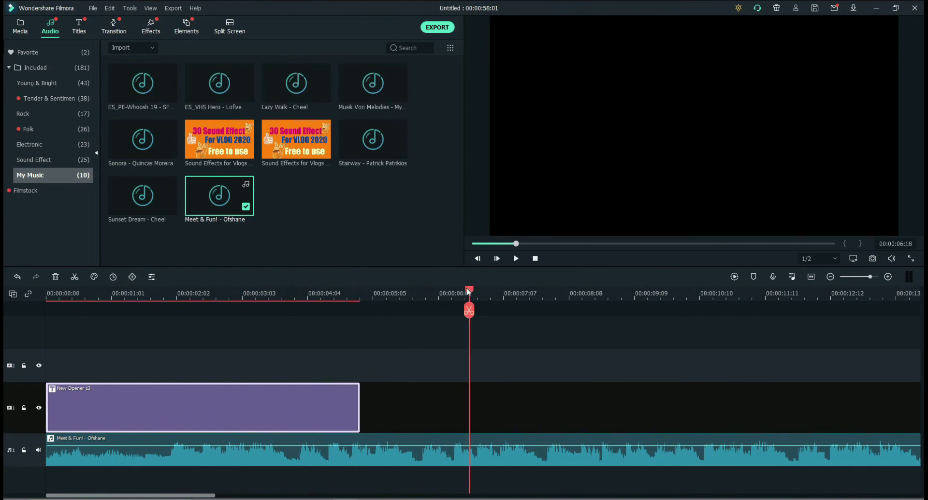
{"action": "left_click_drag", "start_coordinate": [470, 289], "coordinate": [5, 290]}
{"action": "key", "text": "space"}
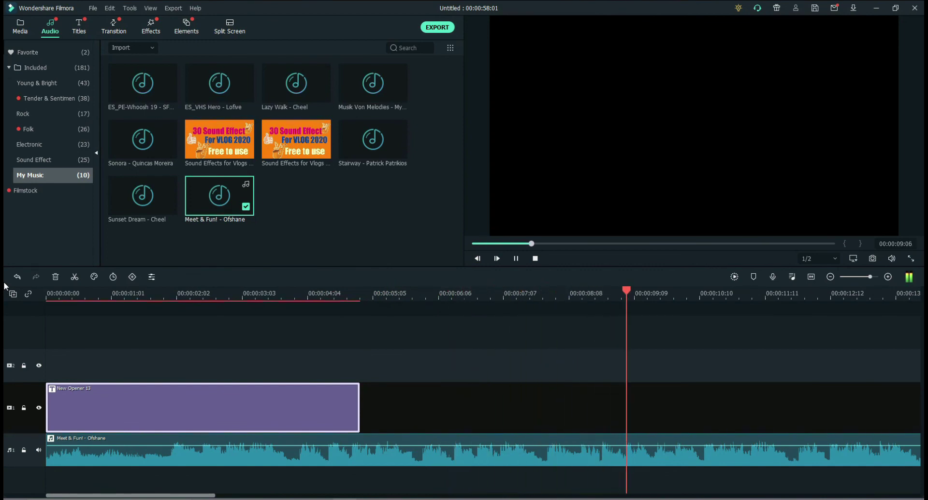
{"action": "key", "text": "space"}
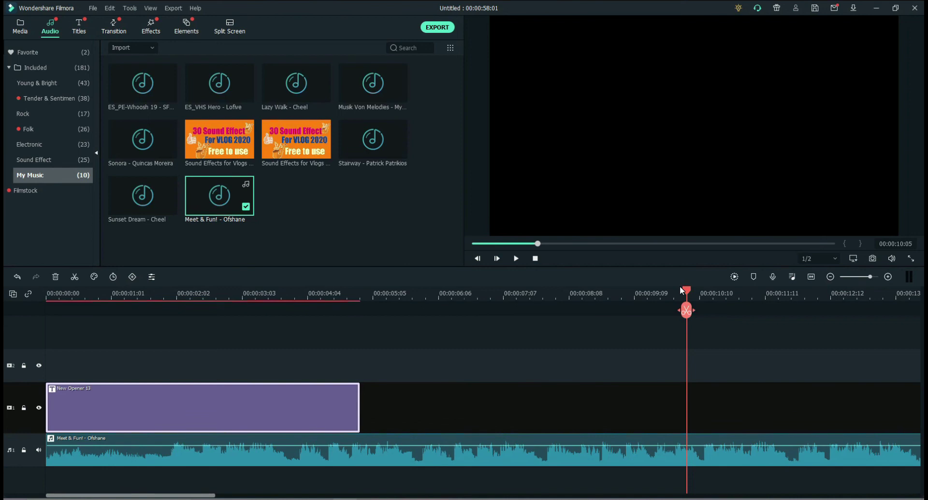
Split the music at 00:00:09:13, delete the tail, and rewind to the start
{"action": "left_click_drag", "start_coordinate": [681, 290], "coordinate": [652, 296]}
{"action": "left_click", "coordinate": [645, 312]}
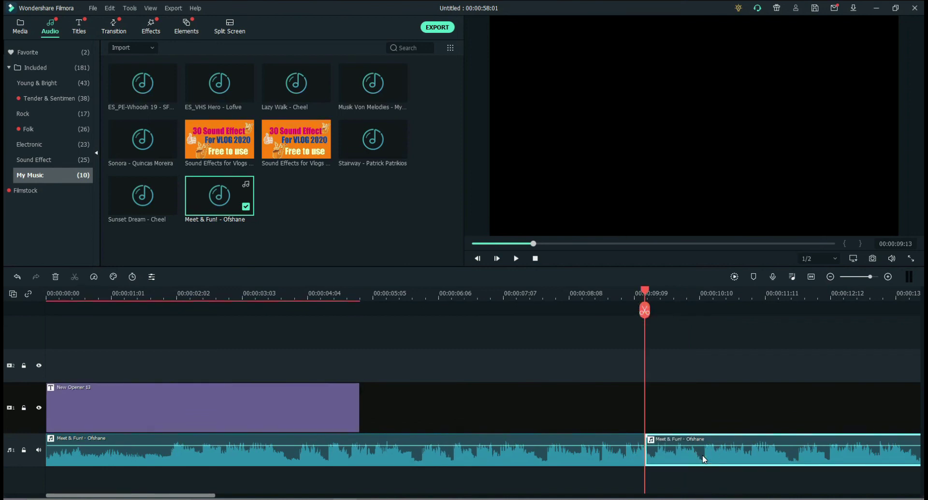
{"action": "key", "text": "Delete"}
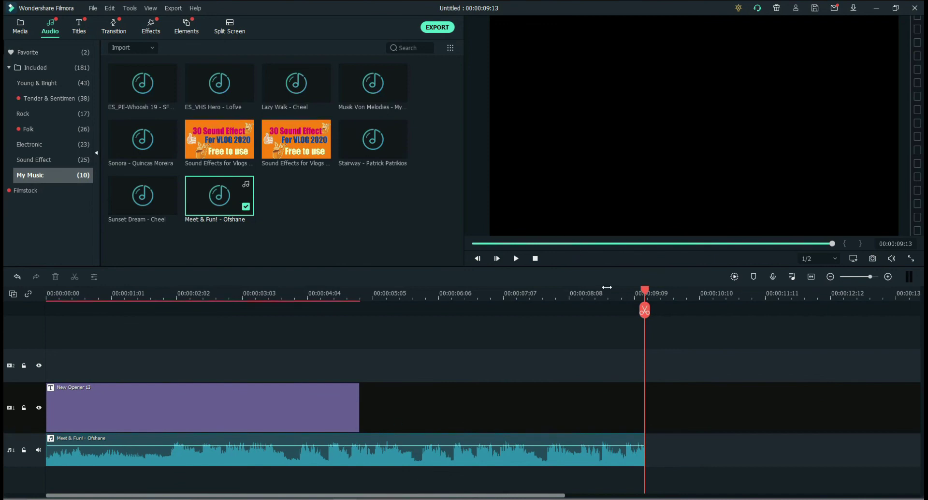
{"action": "left_click_drag", "start_coordinate": [648, 294], "coordinate": [47, 292]}
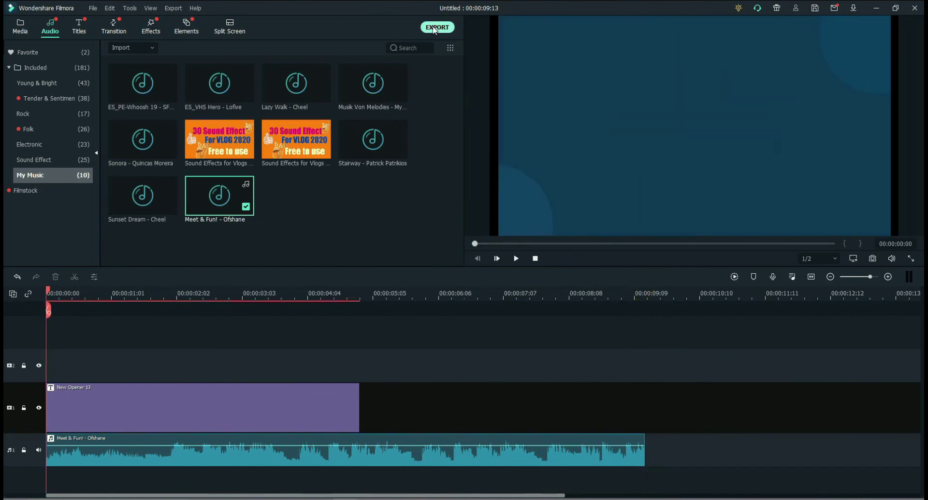
Export the project as INTRO 3 and dismiss the completion notice
{"action": "left_click", "coordinate": [433, 28]}
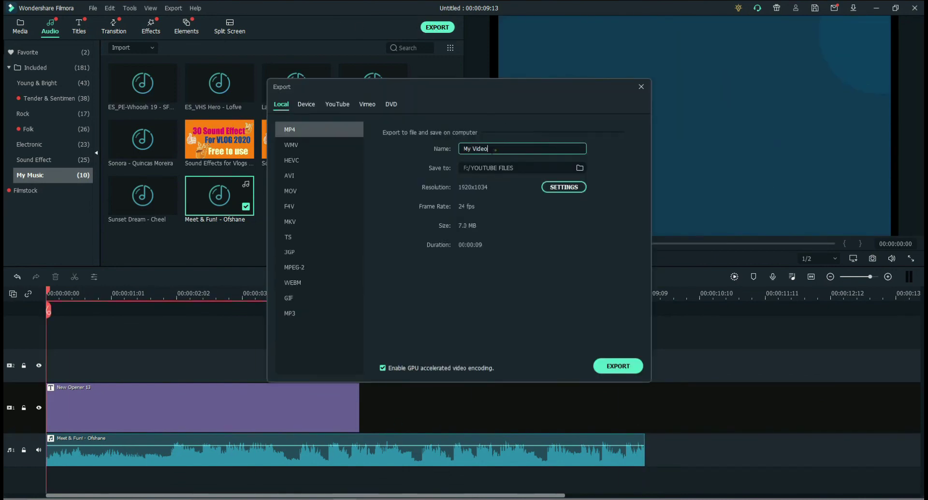
{"action": "type", "text": "INTRO 3"}
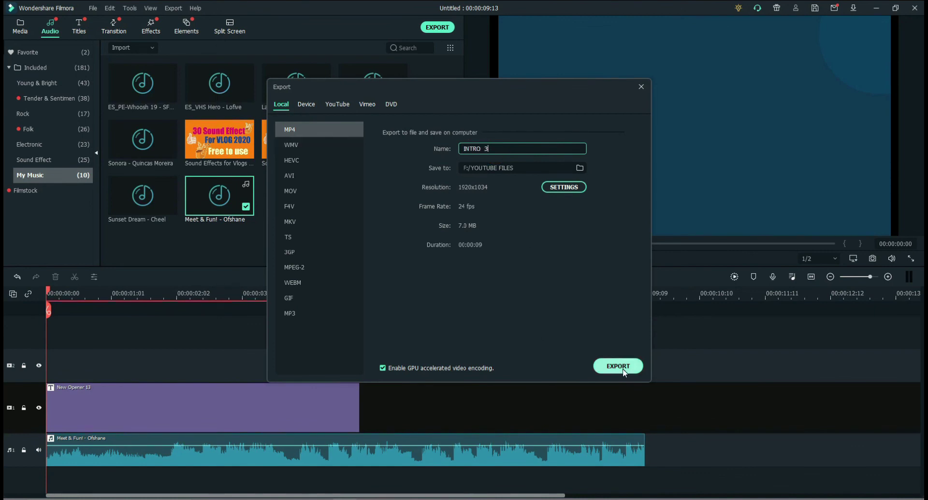
{"action": "left_click", "coordinate": [614, 366]}
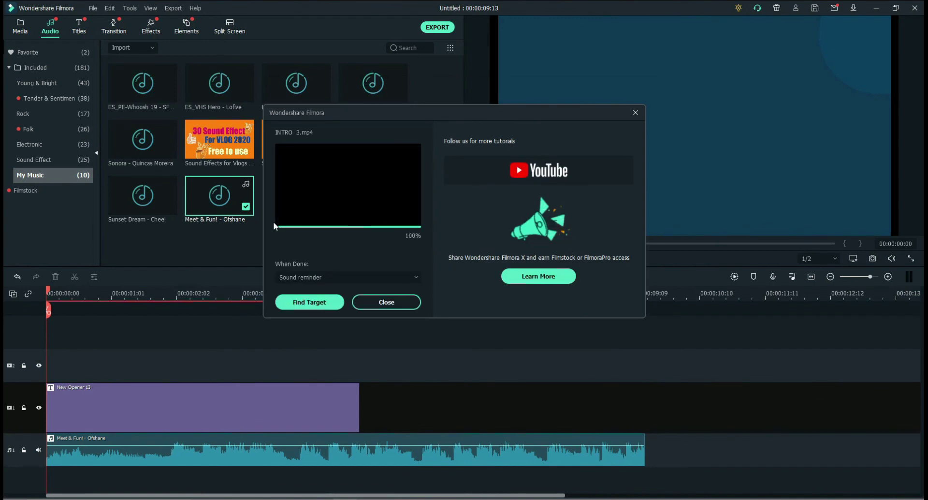
{"action": "left_click", "coordinate": [319, 301]}
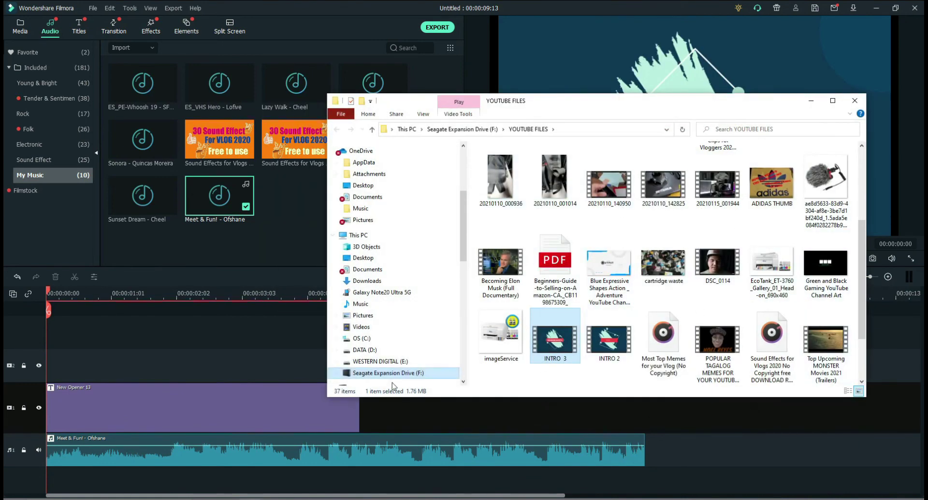
Clear both clips from the Filmora timeline and bring the YOUTUBE FILES folder back up
{"action": "left_click", "coordinate": [259, 376]}
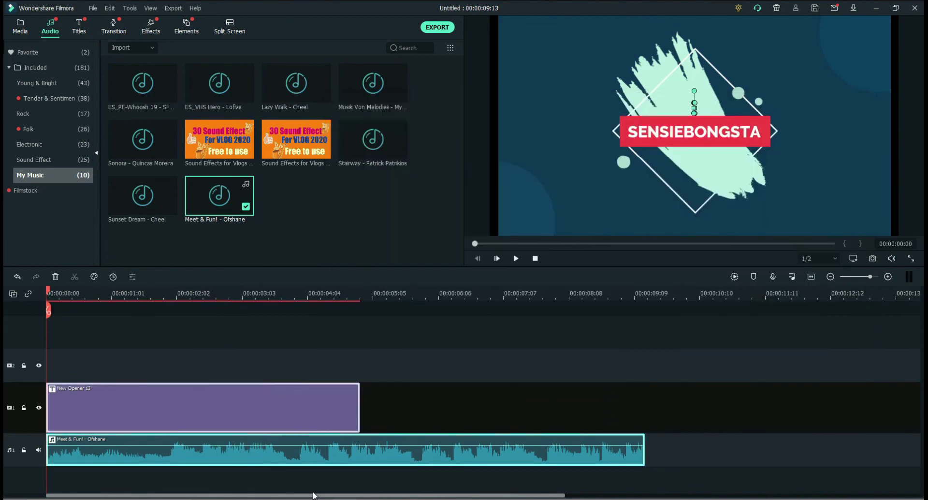
{"action": "key", "text": "ctrl+a"}
{"action": "key", "text": "Delete"}
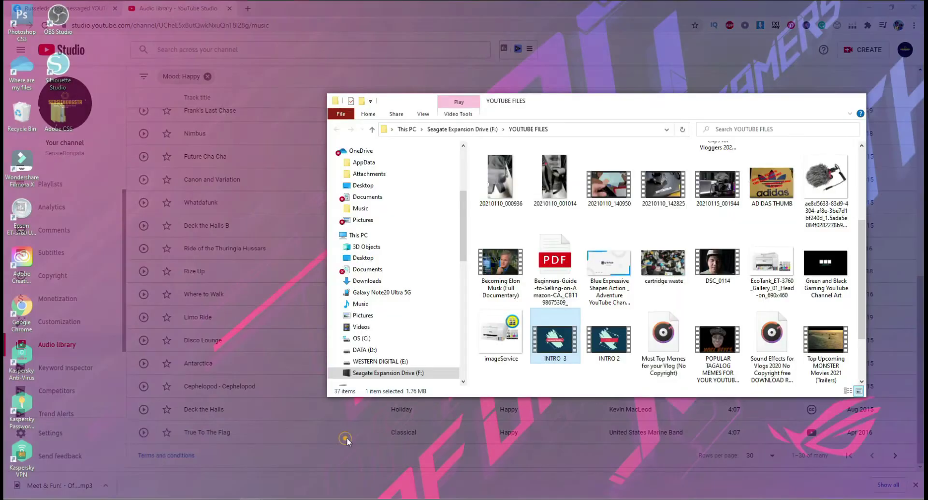
{"action": "left_click", "coordinate": [347, 437]}
Add INTRO 3 to the timeline and play it to about six seconds
{"action": "left_click_drag", "start_coordinate": [62, 429], "coordinate": [62, 429]}
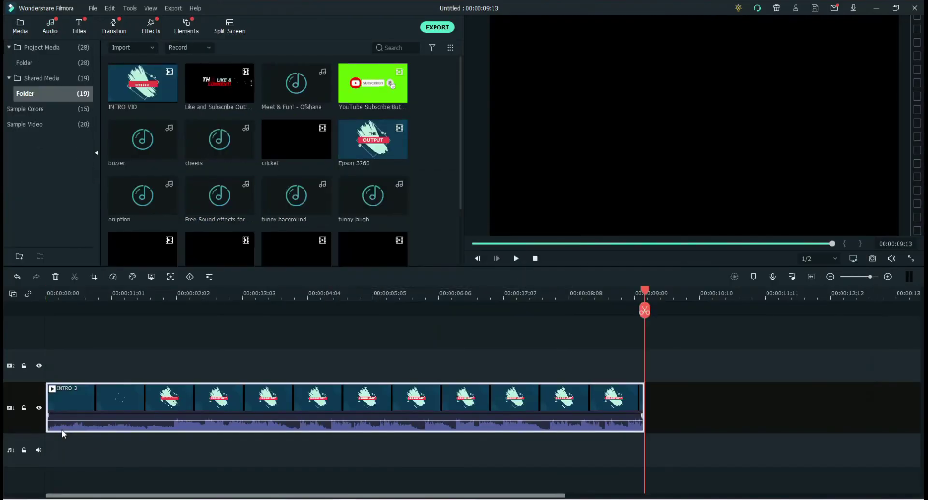
{"action": "key", "text": "space"}
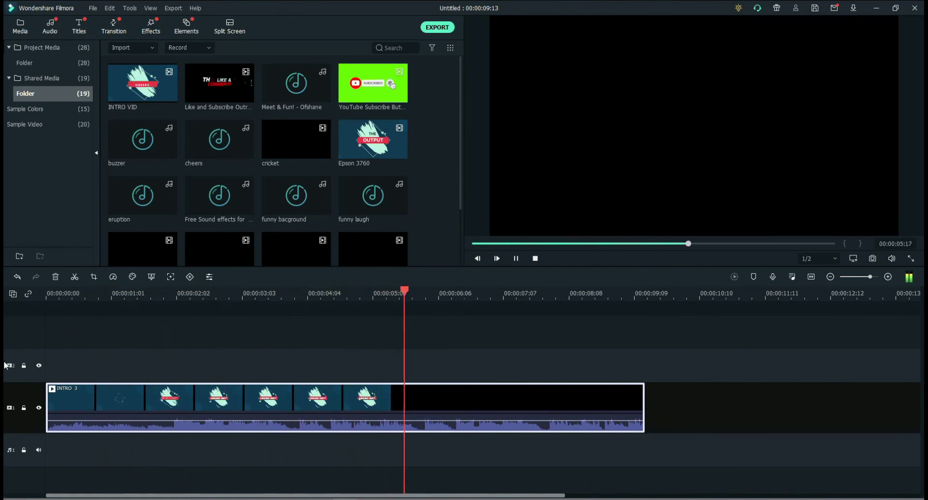
{"action": "key", "text": "space"}
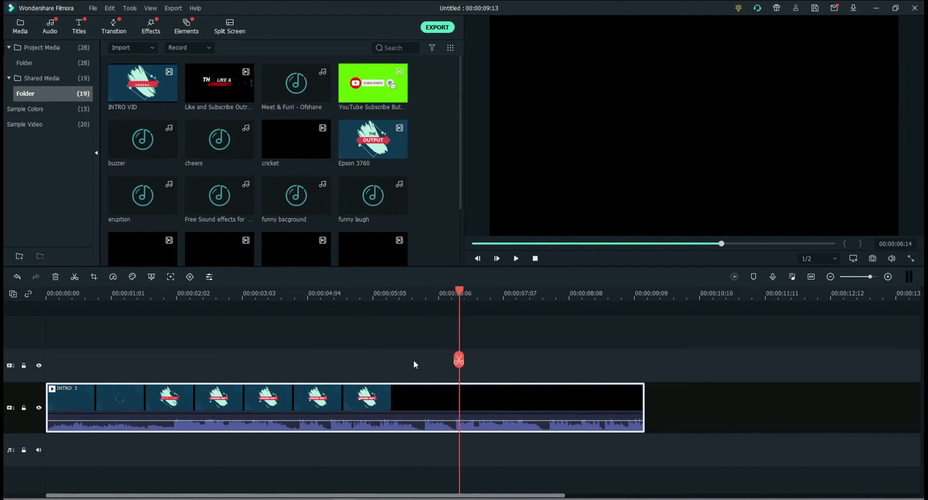
Preview the New Opener 7 title, then list the New Concept Titles templates
{"action": "left_click", "coordinate": [78, 31]}
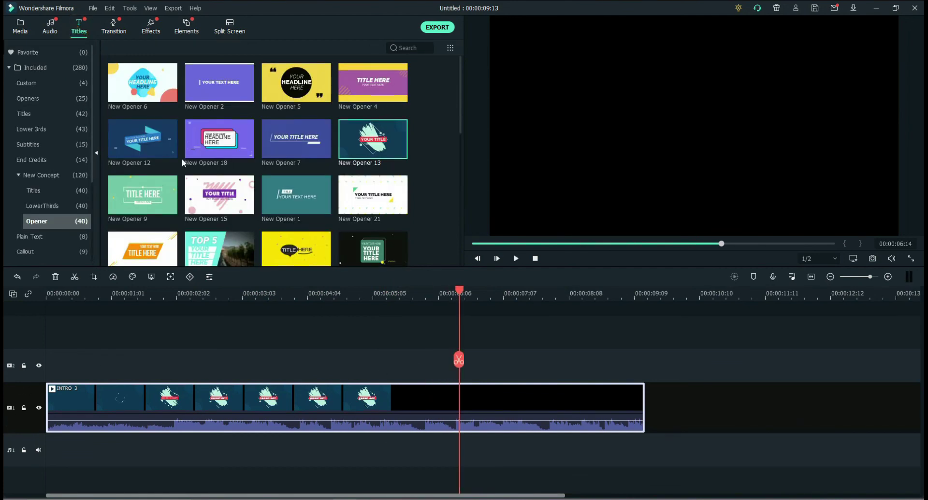
{"action": "left_click", "coordinate": [299, 138]}
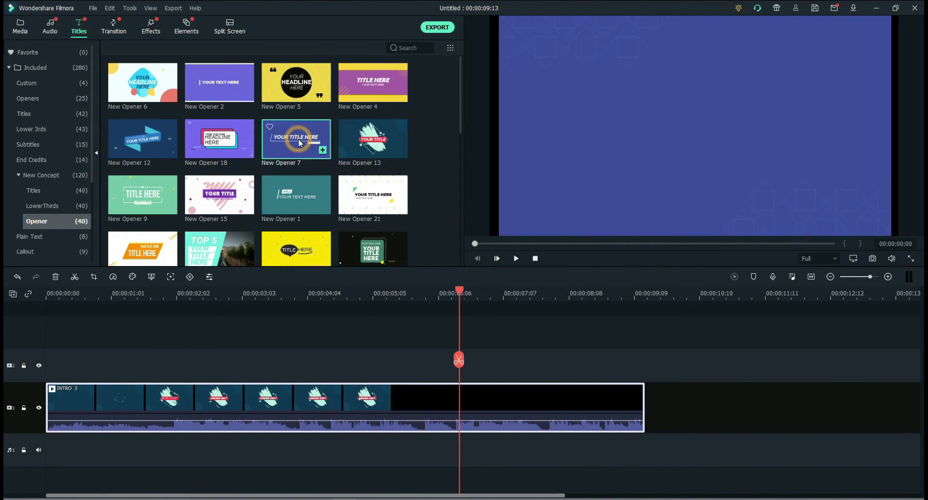
{"action": "left_click", "coordinate": [62, 192]}
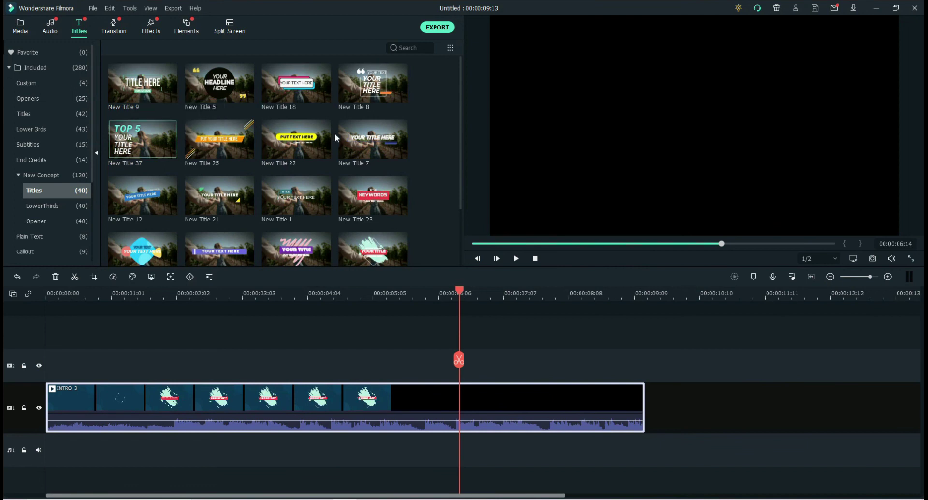
Overlay New Title 7 on the intro's end, reading "VLOG nO. 100"
{"action": "left_click_drag", "start_coordinate": [355, 142], "coordinate": [392, 360]}
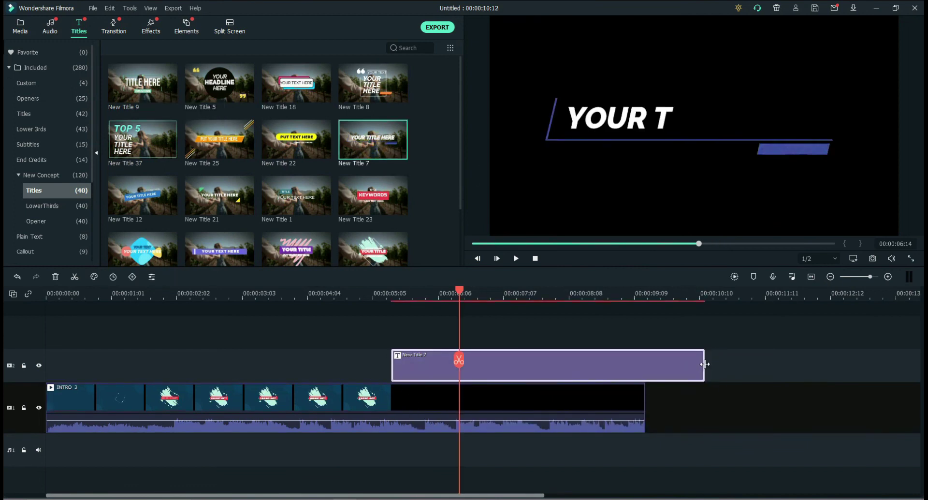
{"action": "left_click_drag", "start_coordinate": [704, 365], "coordinate": [644, 366]}
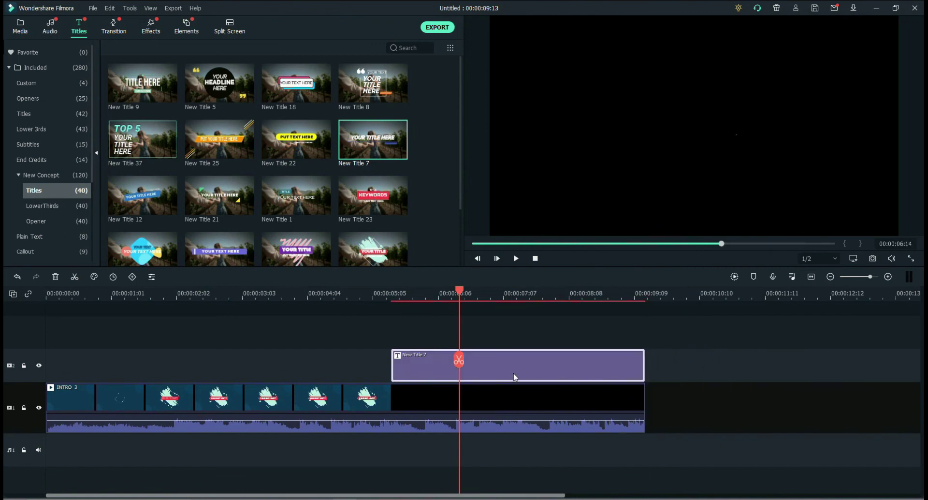
{"action": "double_click", "coordinate": [640, 123]}
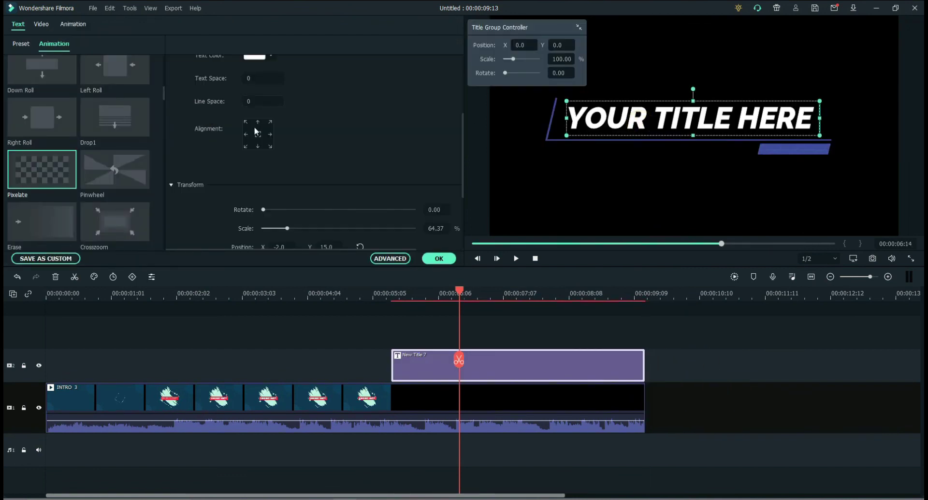
{"action": "scroll", "coordinate": [329, 158], "scroll_direction": "up", "scroll_amount": 5}
{"action": "triple_click", "coordinate": [243, 94]}
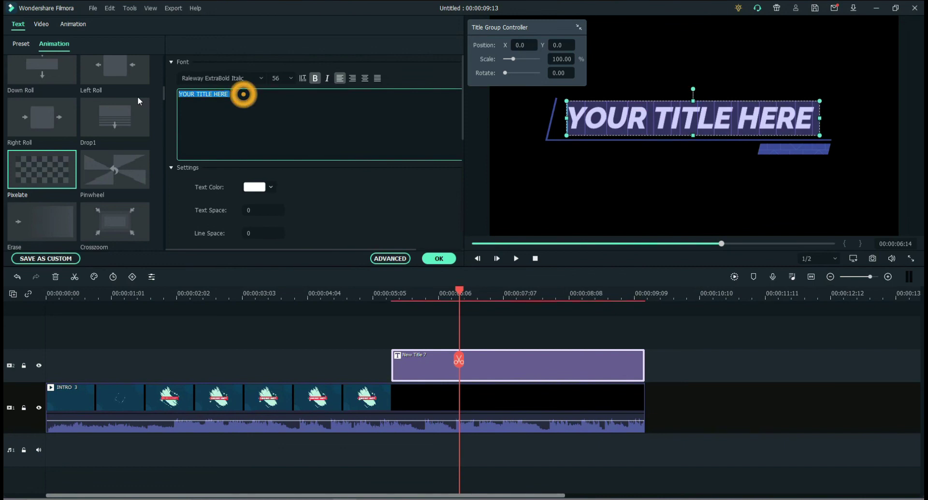
{"action": "type", "text": "VLOG "}
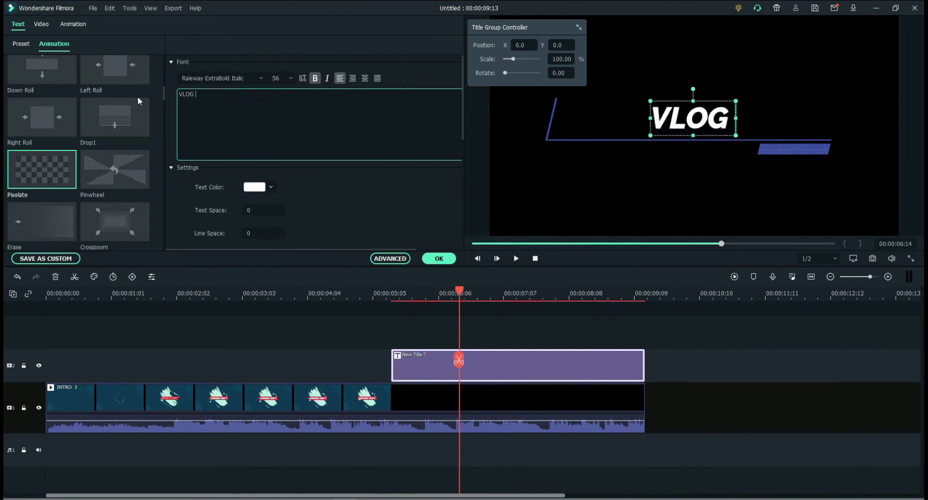
{"action": "type", "text": "nO"}
{"action": "type", "text": "."}
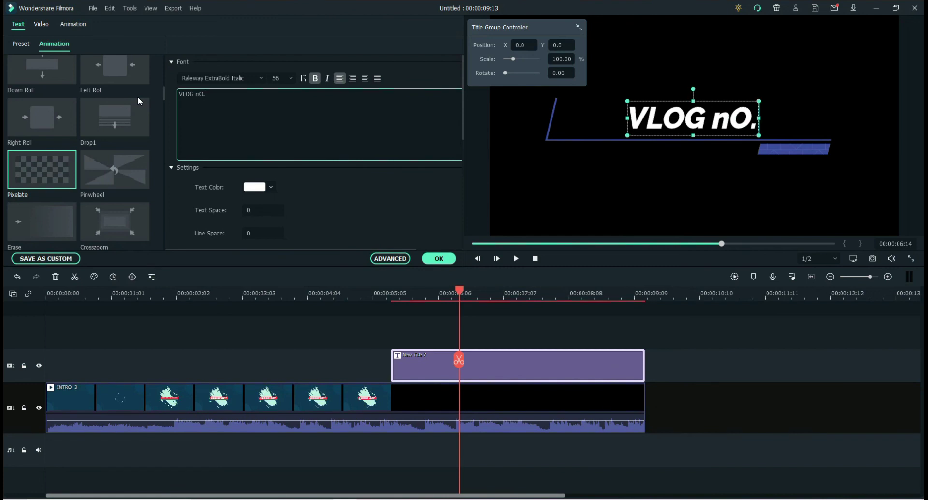
{"action": "type", "text": " 100"}
Play the project from about two seconds to check the VLOG overlay
{"action": "left_click", "coordinate": [644, 189]}
{"action": "left_click_drag", "start_coordinate": [461, 289], "coordinate": [216, 289]}
{"action": "key", "text": "space"}
{"action": "left_click", "coordinate": [439, 261]}
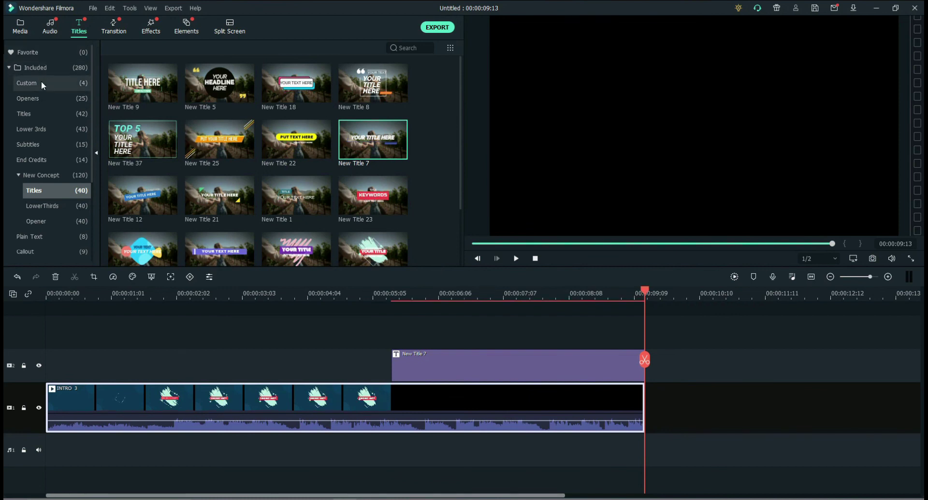
Browse the full New Concept title collection and rewind the playhead to the start
{"action": "scroll", "coordinate": [38, 183], "scroll_direction": "down", "scroll_amount": 3}
{"action": "scroll", "coordinate": [38, 183], "scroll_direction": "up", "scroll_amount": 3}
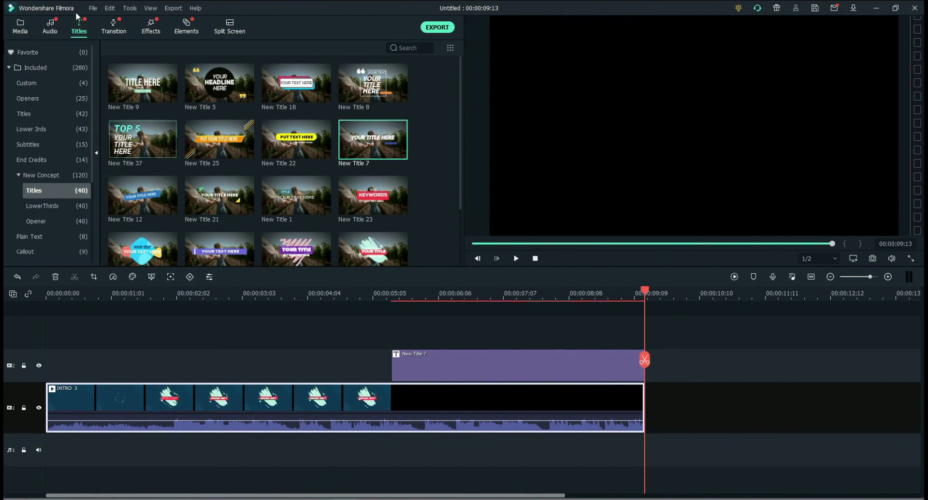
{"action": "left_click", "coordinate": [31, 176]}
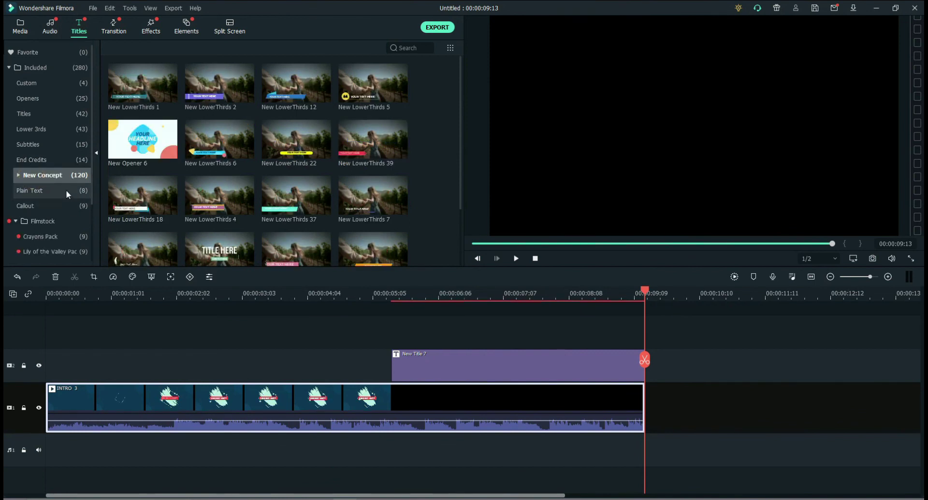
{"action": "scroll", "coordinate": [239, 206], "scroll_direction": "down", "scroll_amount": 5}
{"action": "scroll", "coordinate": [376, 222], "scroll_direction": "down", "scroll_amount": 5}
{"action": "scroll", "coordinate": [338, 212], "scroll_direction": "up", "scroll_amount": 5}
{"action": "scroll", "coordinate": [339, 210], "scroll_direction": "up", "scroll_amount": 5}
{"action": "scroll", "coordinate": [338, 211], "scroll_direction": "up", "scroll_amount": 5}
{"action": "left_click_drag", "start_coordinate": [644, 290], "coordinate": [46, 290]}
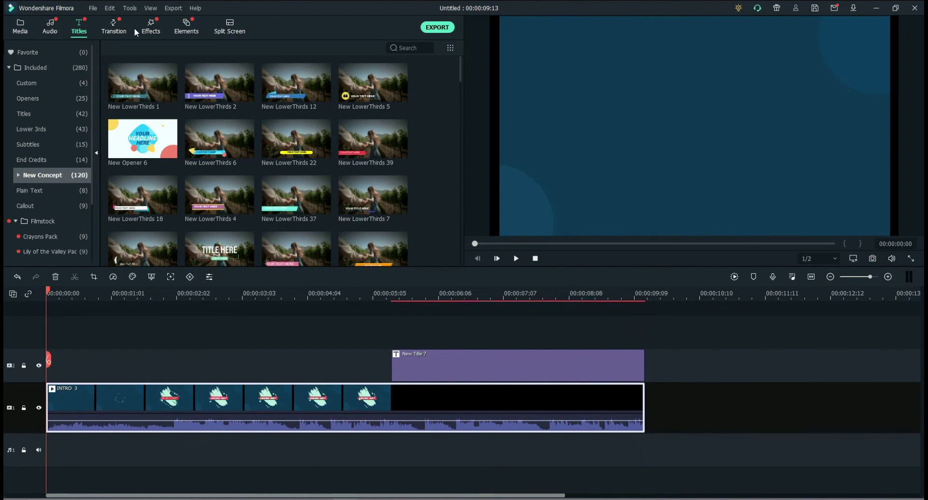